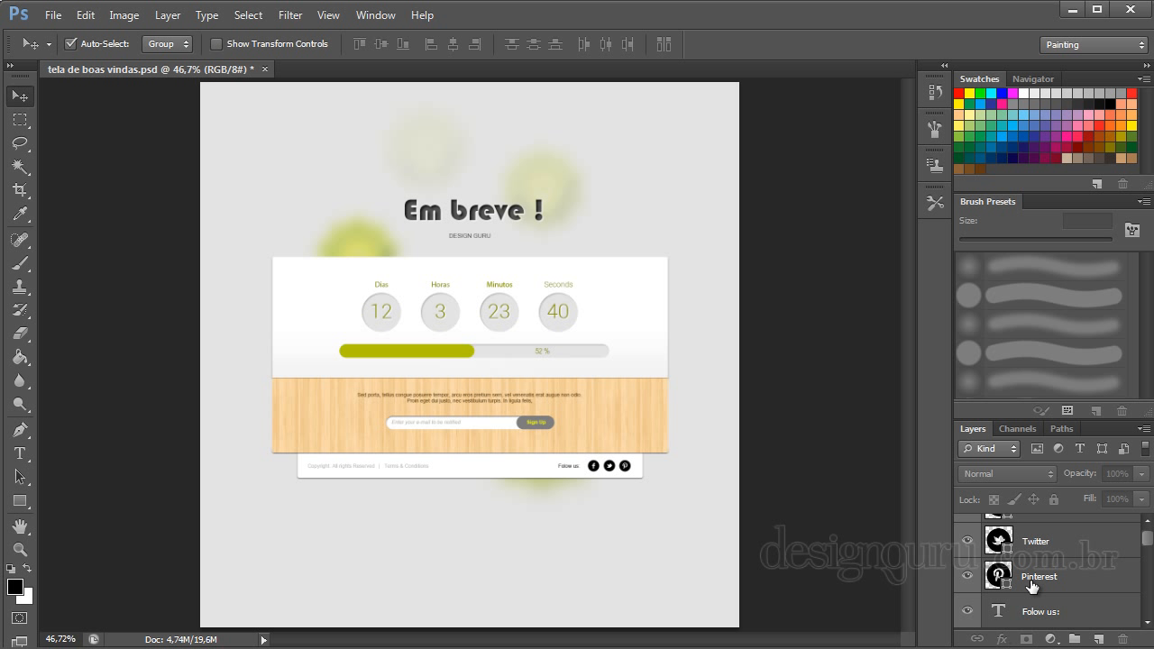
Float the layer list free of the collapsed dock and enlarge it to nearly the full height of the canvas
scroll(1046, 568, "down", 10)
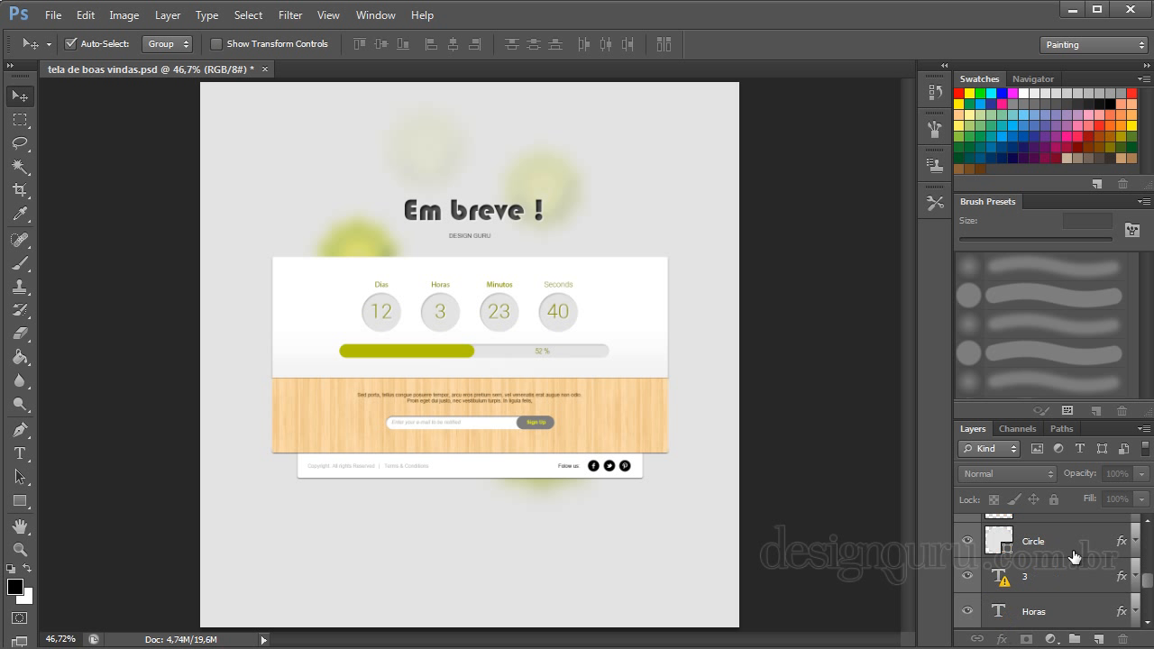
scroll(1074, 557, "up", 6)
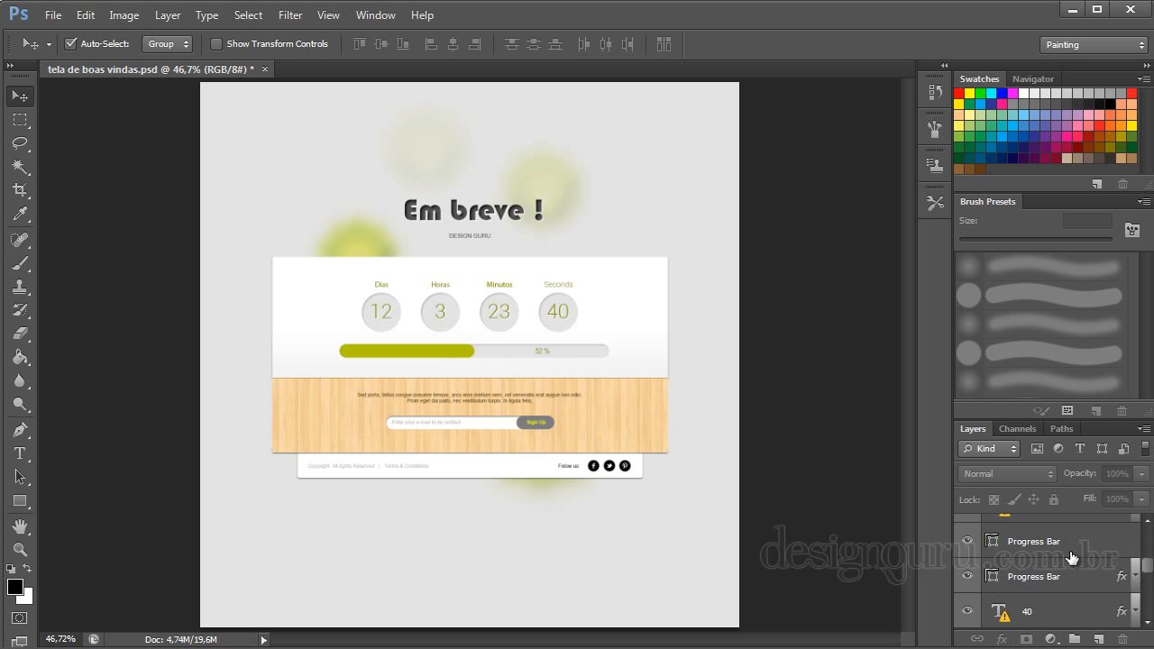
scroll(1071, 557, "up", 4)
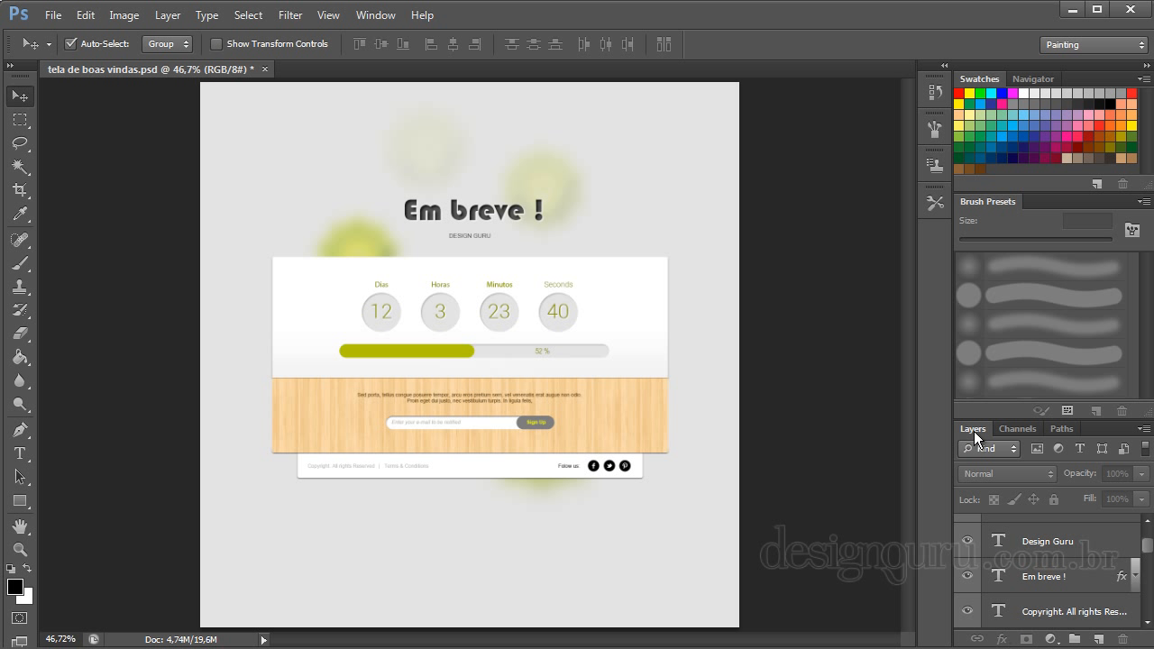
left_click_drag(974, 431, 731, 93)
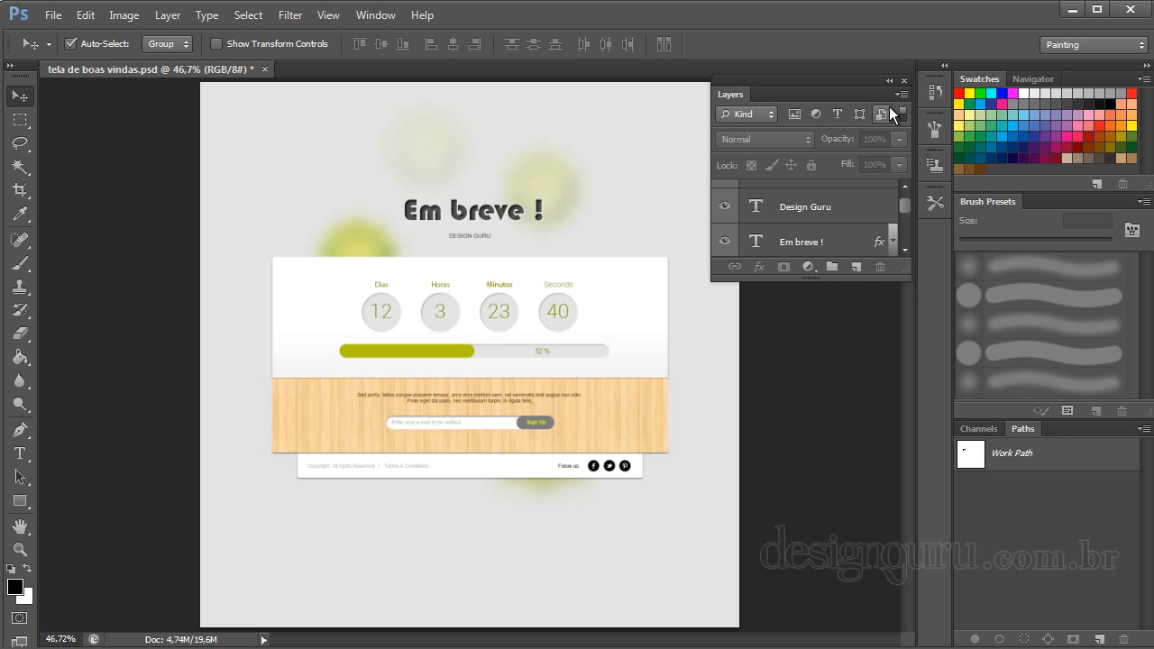
left_click(1147, 65)
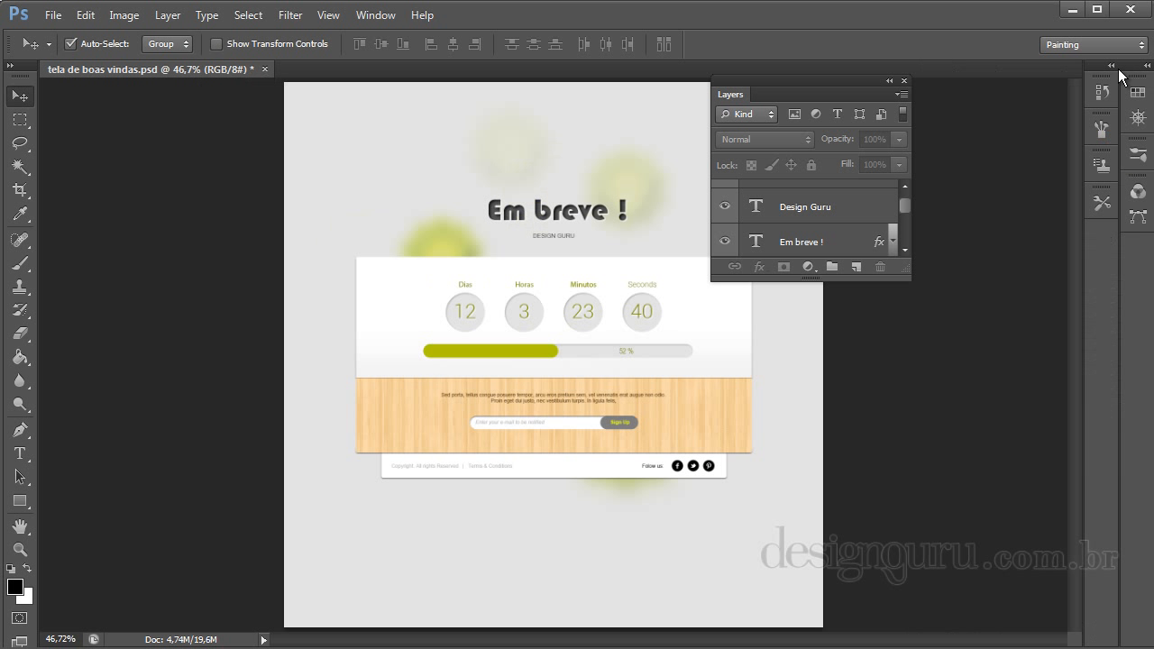
left_click_drag(818, 81, 962, 78)
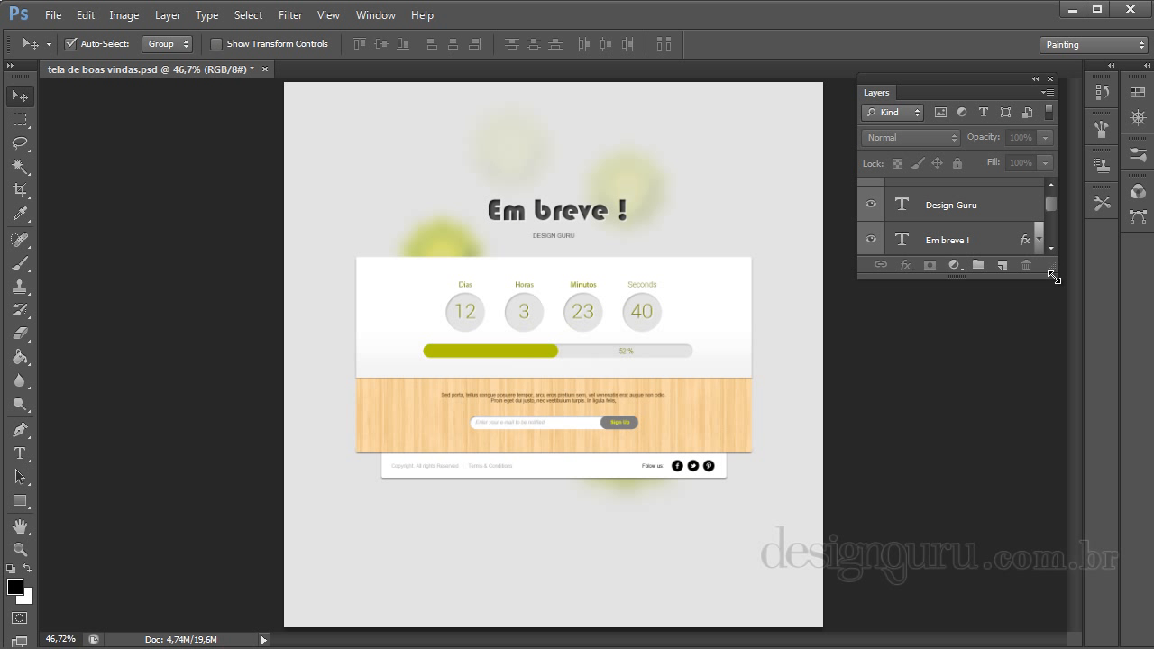
left_click_drag(1049, 278, 1014, 623)
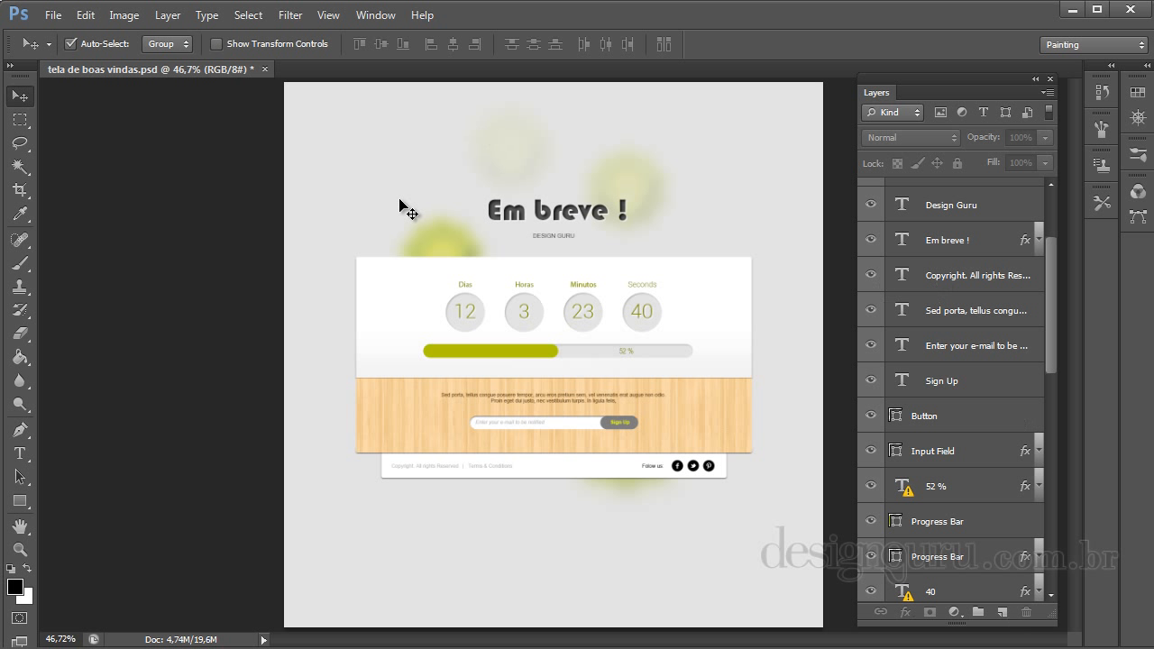
Look through the whole layer stack, from the Facebook layer down to the background elements, to see which layers hold text
scroll(991, 292, "down", 3)
scroll(991, 291, "down", 5)
scroll(988, 296, "up", 10)
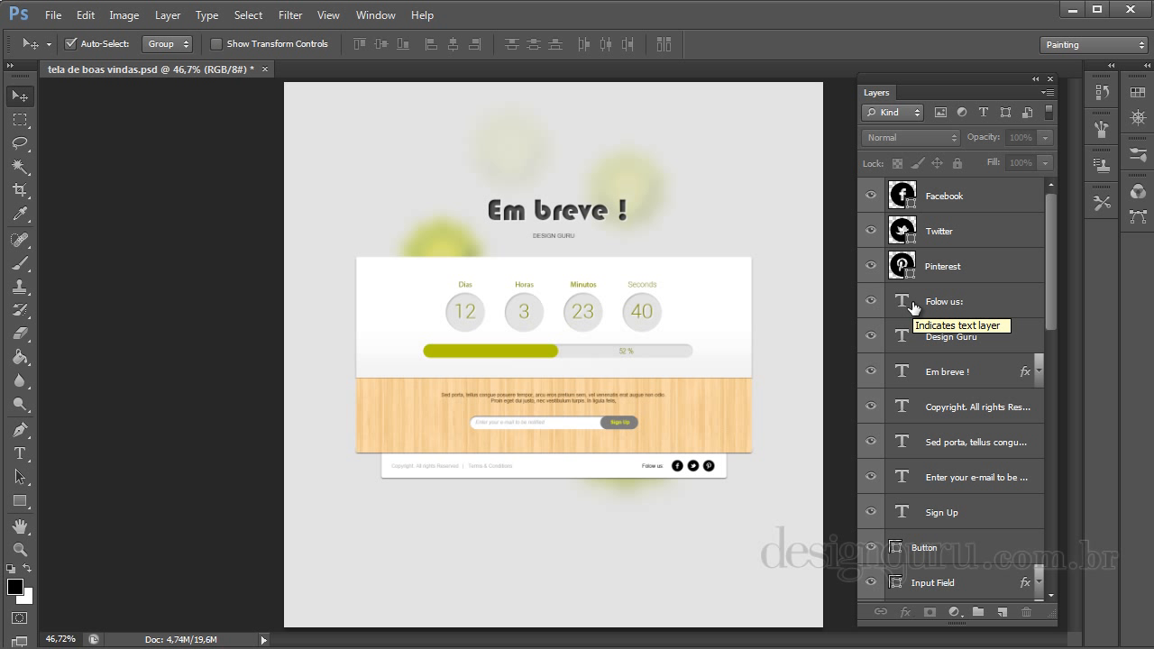
scroll(977, 244, "down", 8)
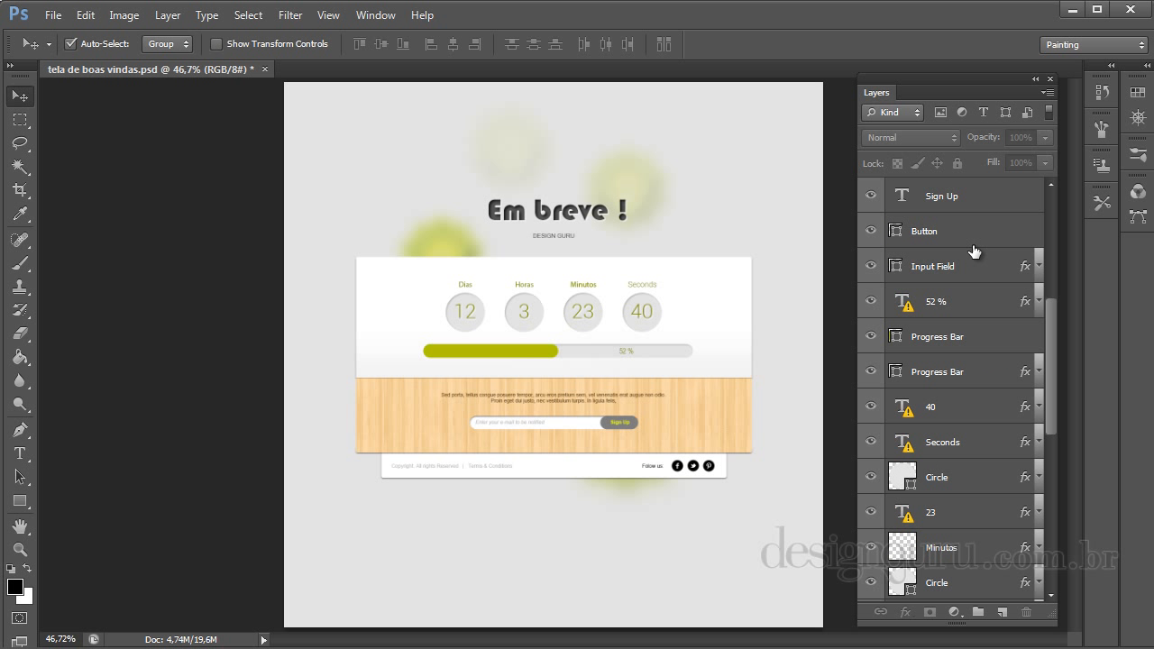
scroll(972, 256, "down", 2)
scroll(971, 258, "up", 5)
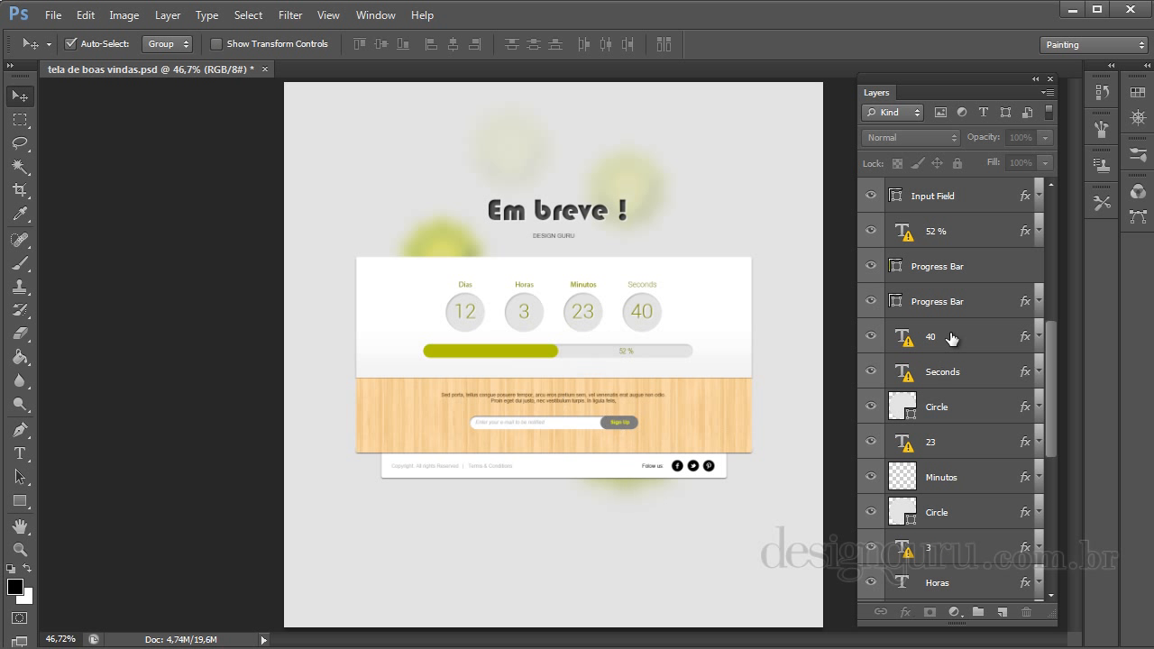
scroll(956, 326, "down", 3)
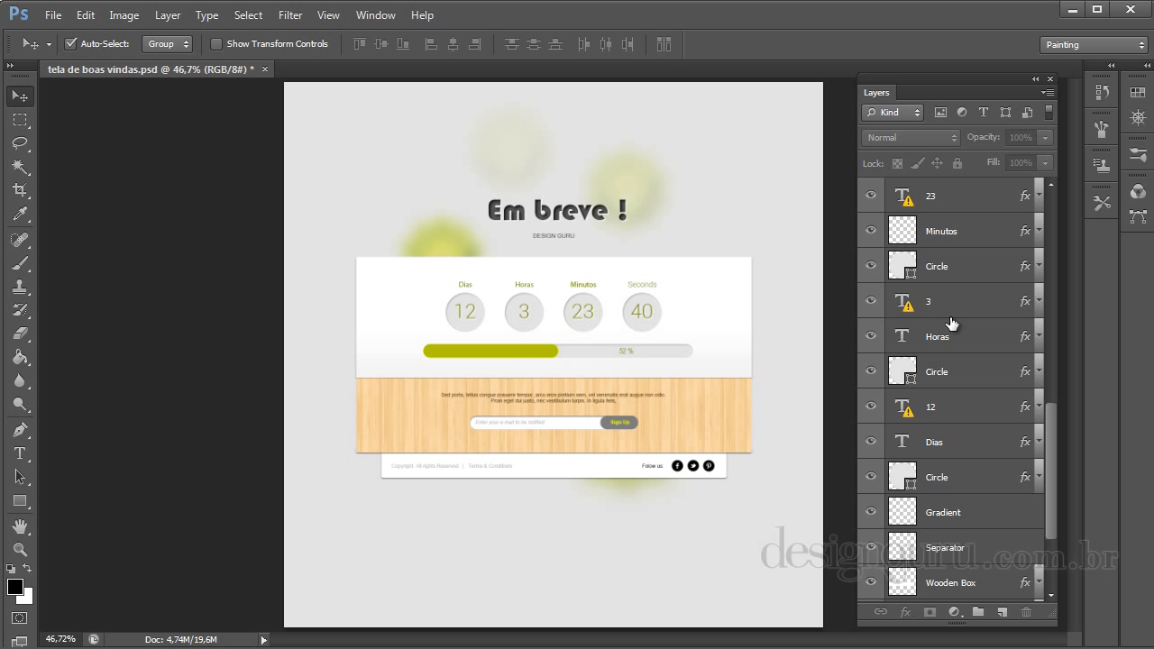
scroll(952, 324, "down", 2)
scroll(953, 325, "up", 9)
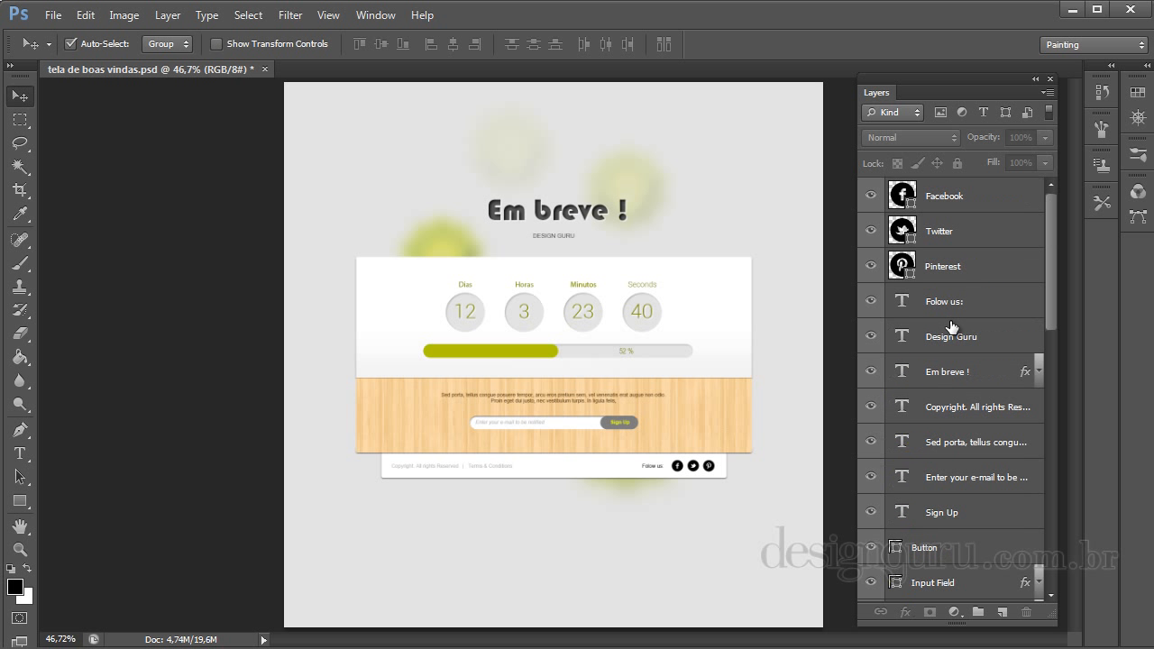
scroll(952, 326, "down", 5)
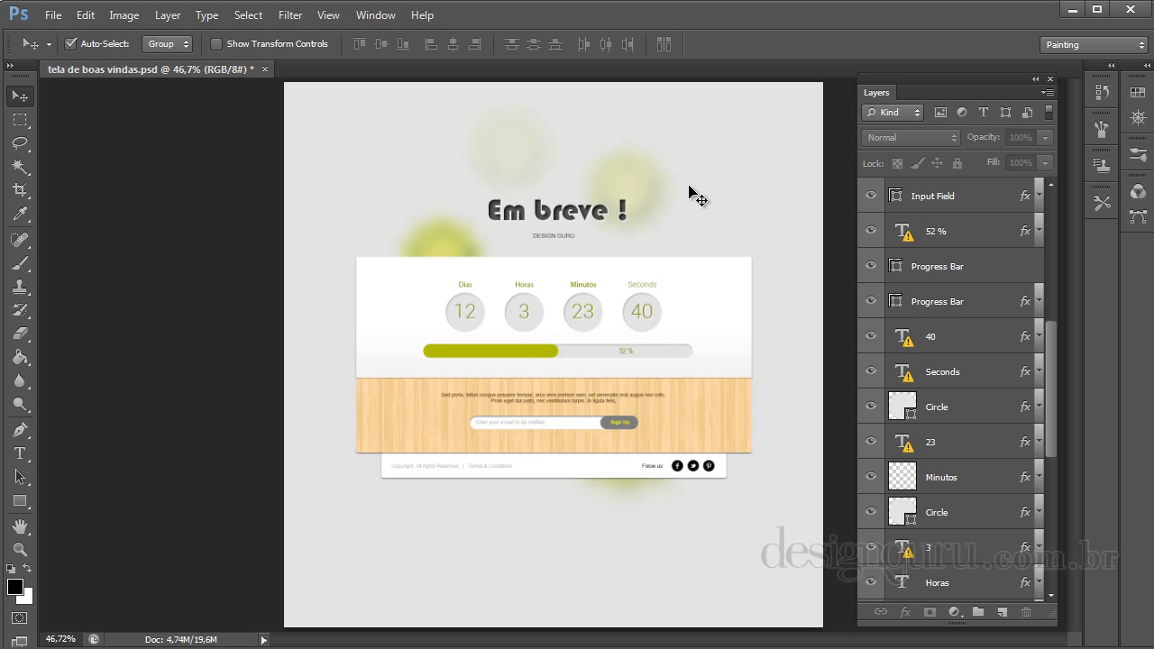
scroll(981, 338, "down", 3)
scroll(972, 335, "up", 10)
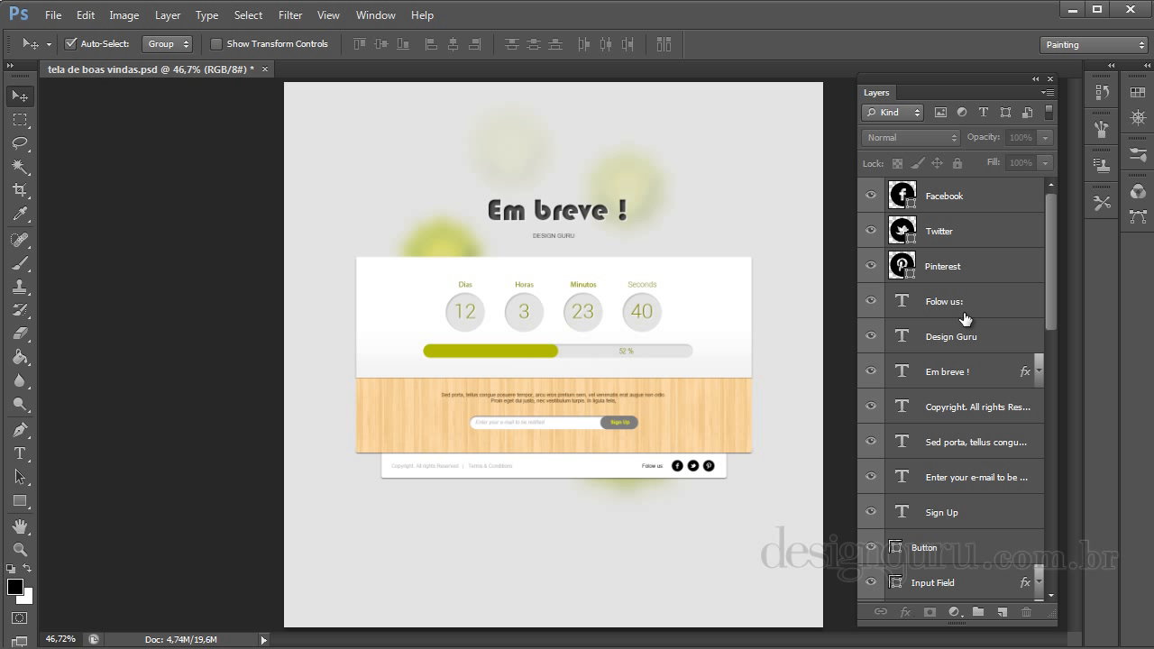
scroll(950, 275, "down", 1)
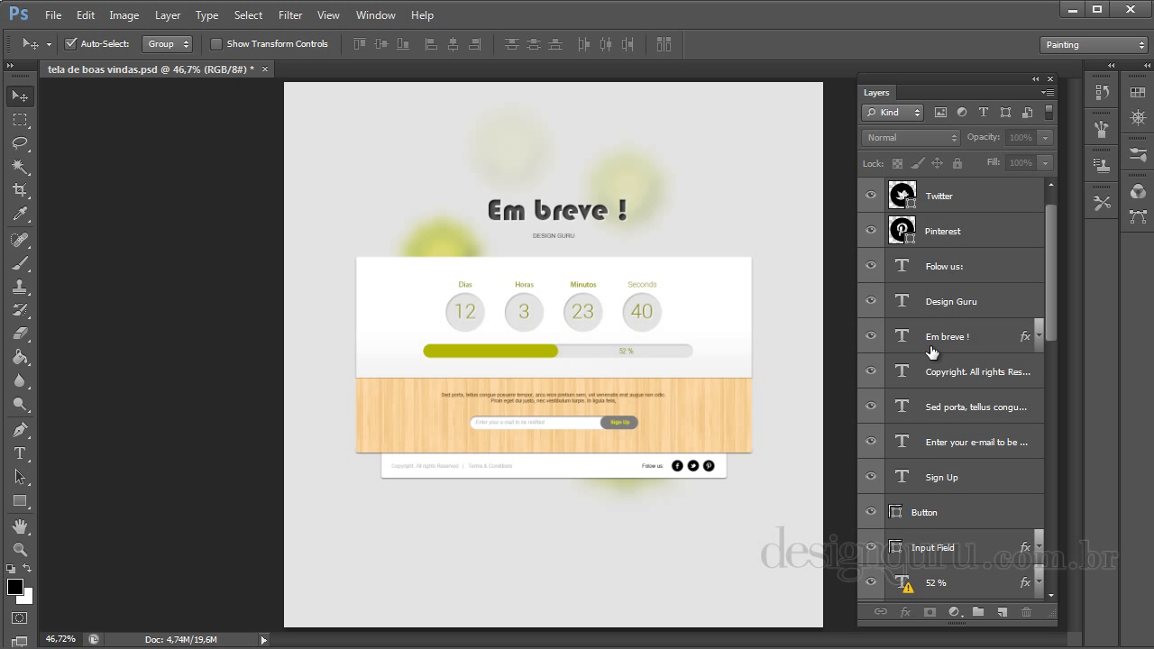
left_click(951, 271)
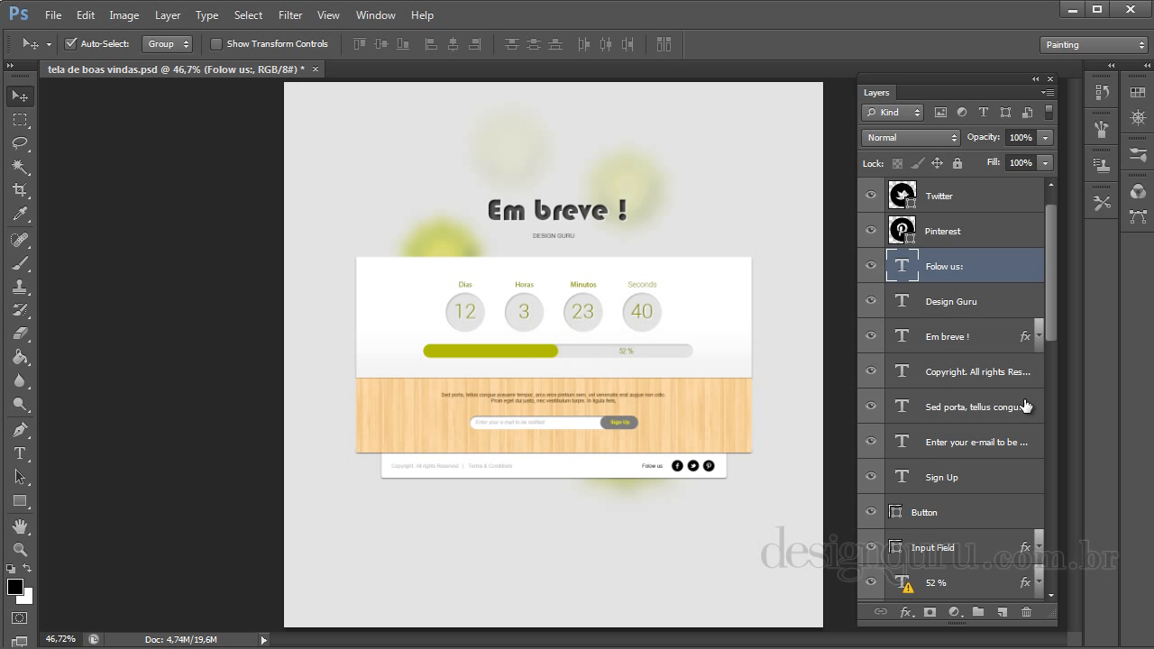
left_click(961, 381, "ctrl")
left_click(957, 340, "ctrl")
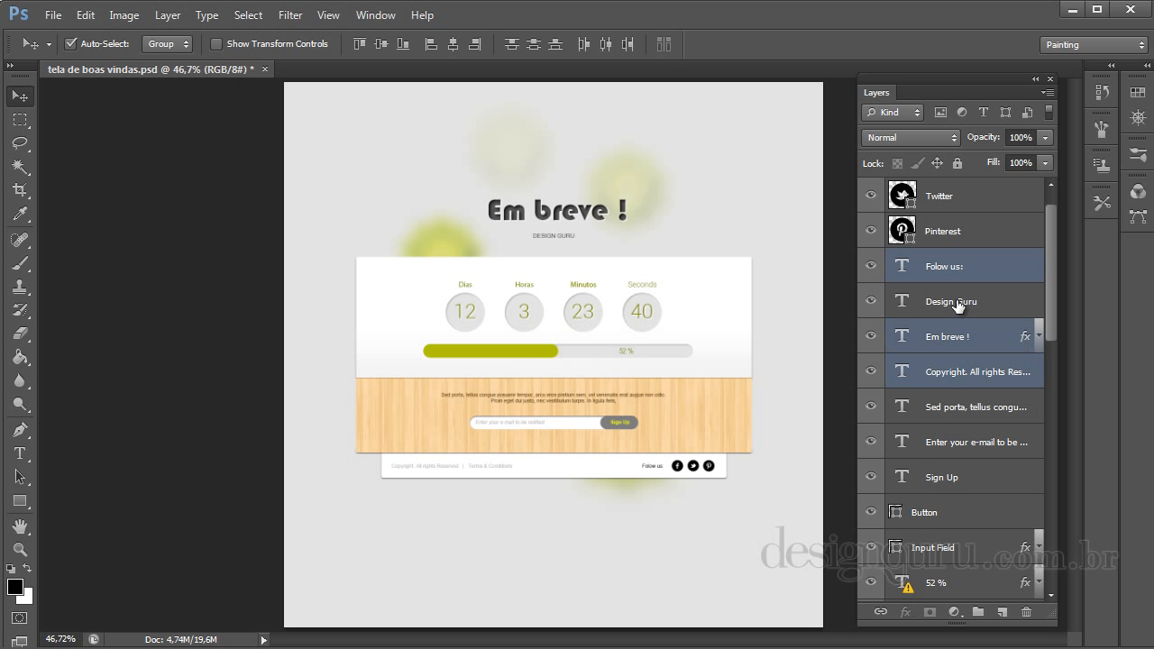
left_click(958, 307, "ctrl")
left_click(949, 408, "ctrl")
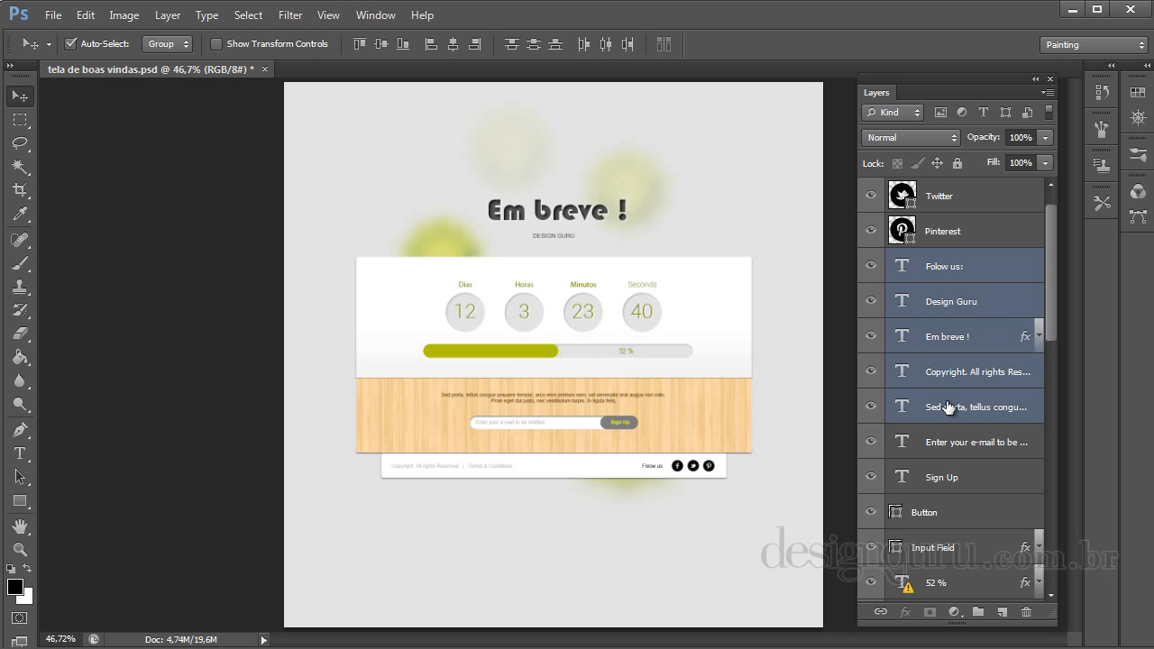
left_click(928, 485, "ctrl")
scroll(952, 330, "down", 1)
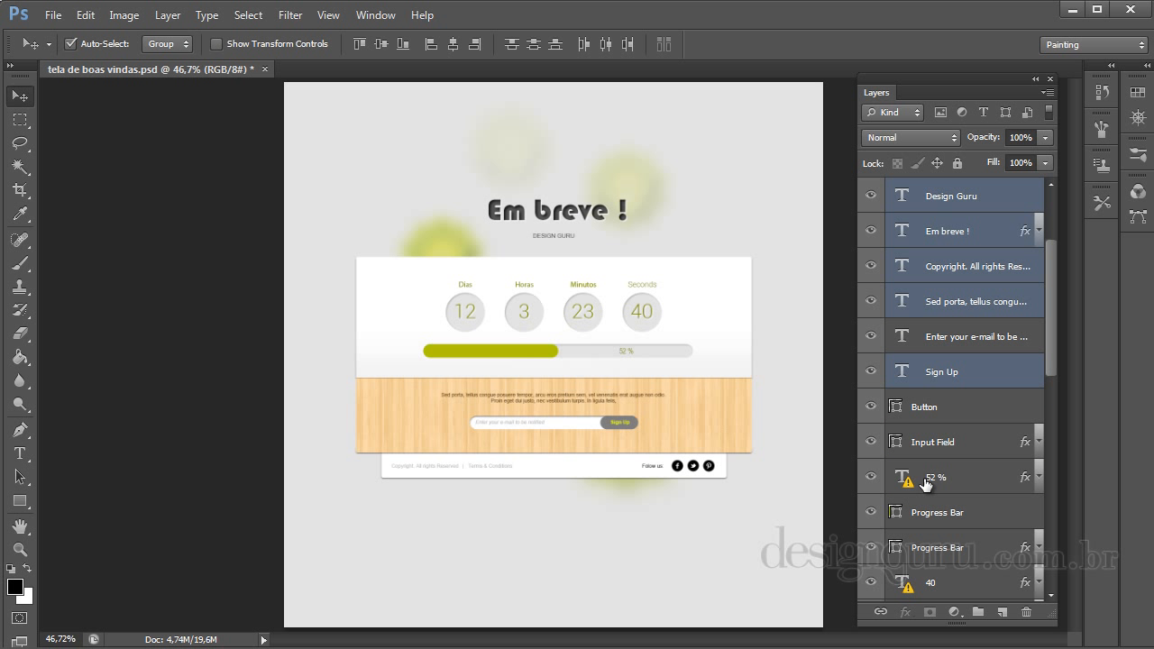
left_click(927, 483, "ctrl")
scroll(947, 360, "down", 1)
scroll(979, 285, "up", 2)
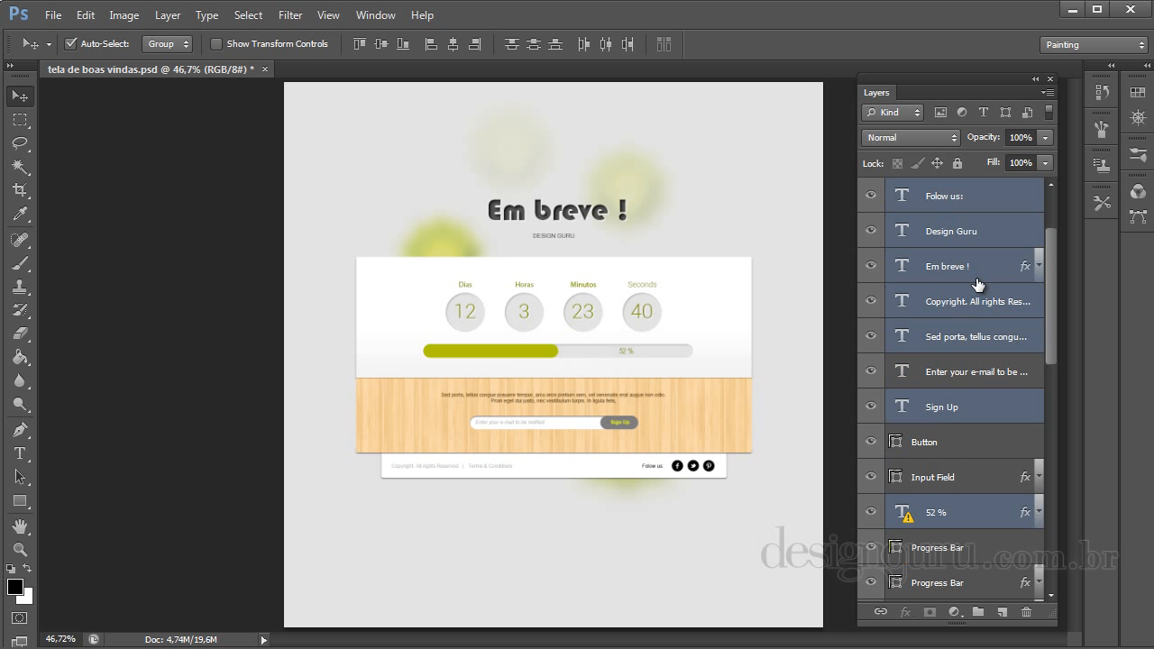
Select the continuous run of text layers from "Folow us:" through "Sign Up"
scroll(979, 285, "up", 1)
left_click(960, 306)
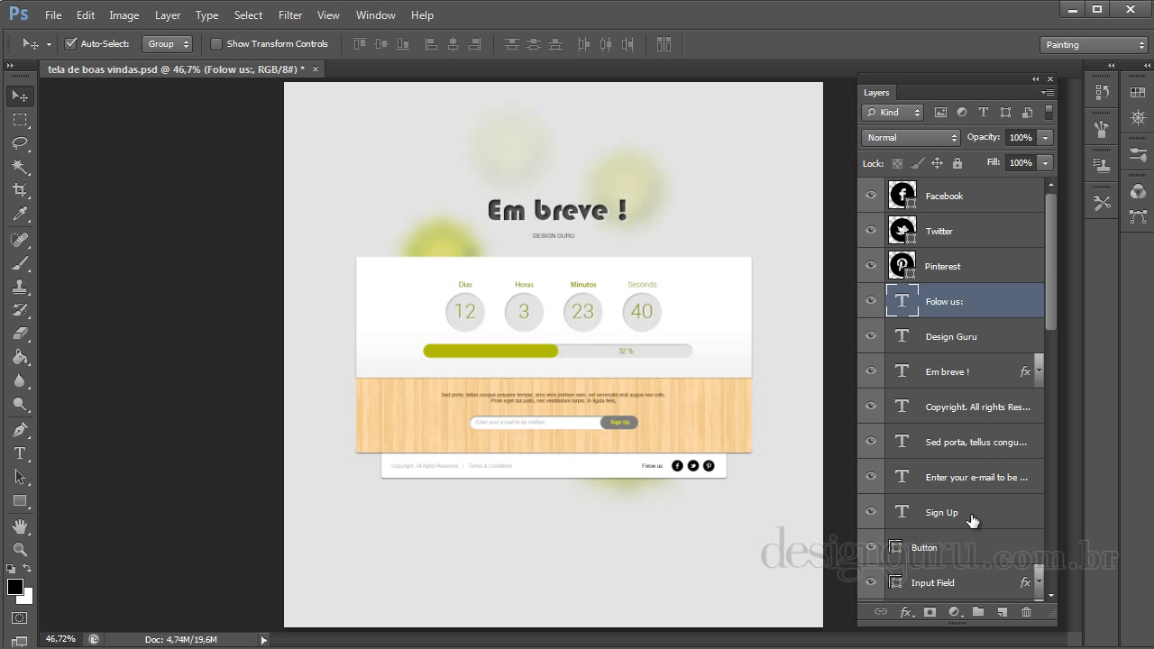
left_click(940, 520, "shift")
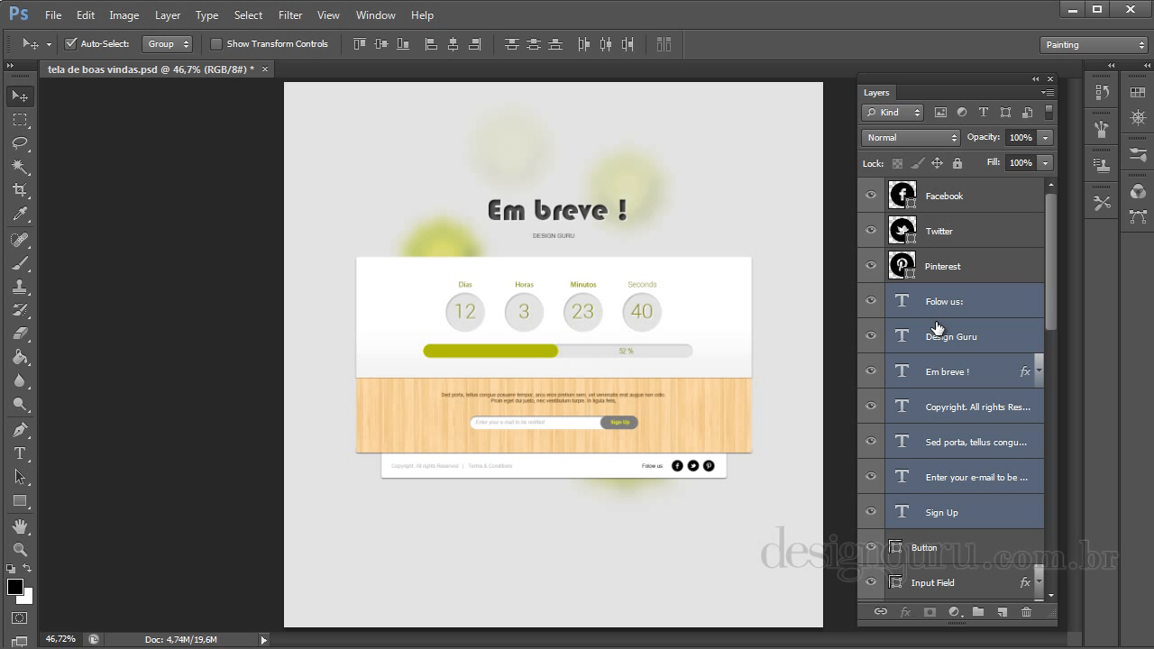
Add the "52 %", "40" and "Seconds" text layers to the current layer selection
scroll(954, 320, "down", 3)
scroll(954, 319, "down", 2)
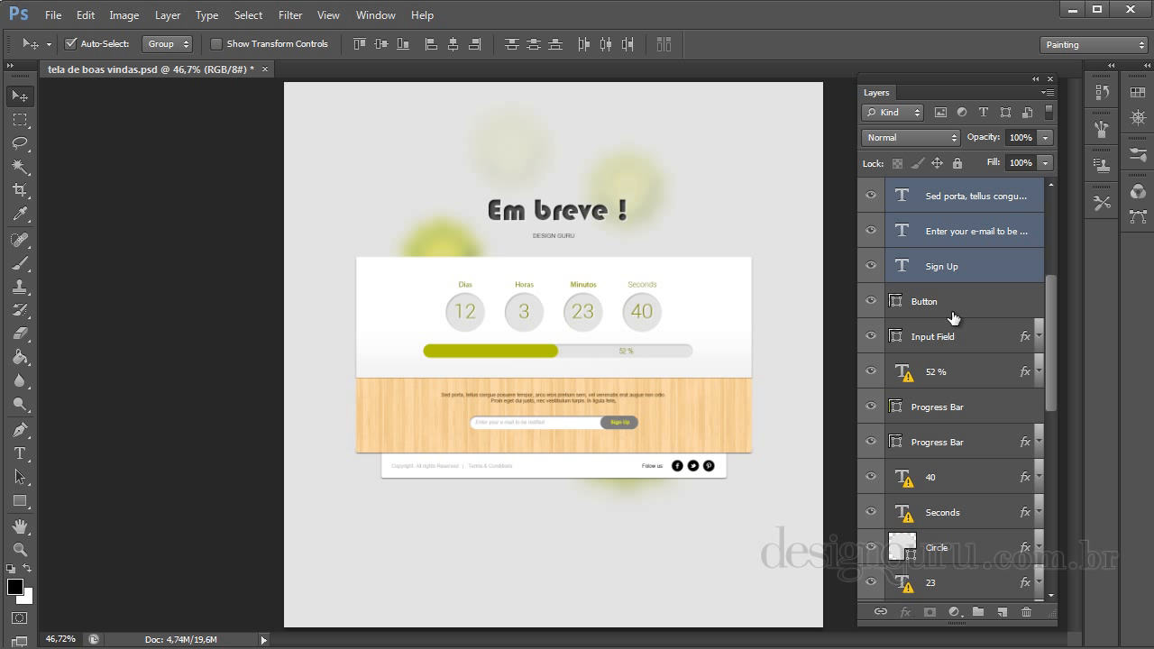
left_click(931, 375, "ctrl")
left_click(942, 482, "ctrl")
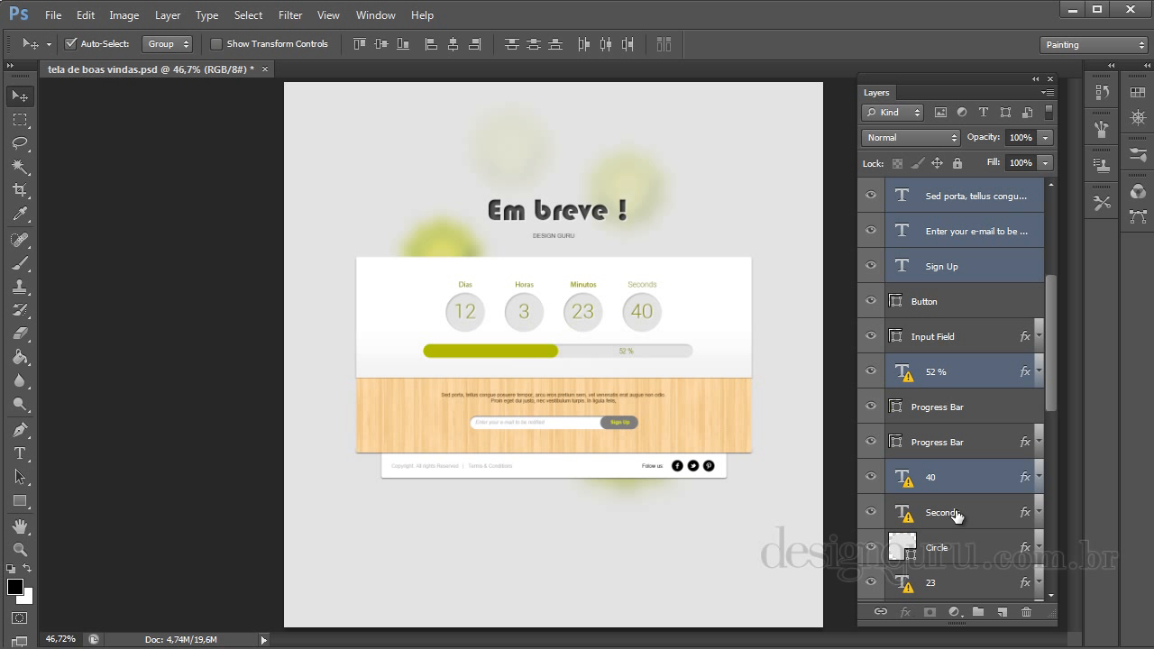
left_click(970, 521, "ctrl")
Add the "23", "3", "Horas", "12" and "Dias" text layers to the current layer selection
scroll(981, 316, "down", 3)
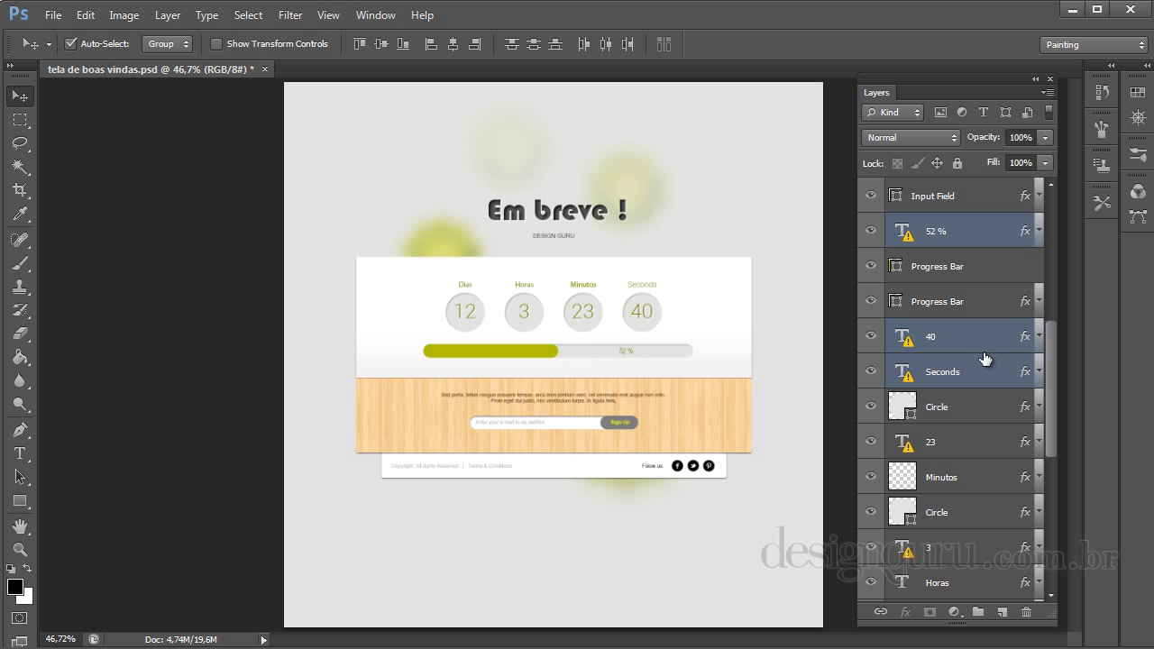
left_click(963, 457, "ctrl")
left_click(951, 552, "ctrl")
scroll(956, 379, "down", 3)
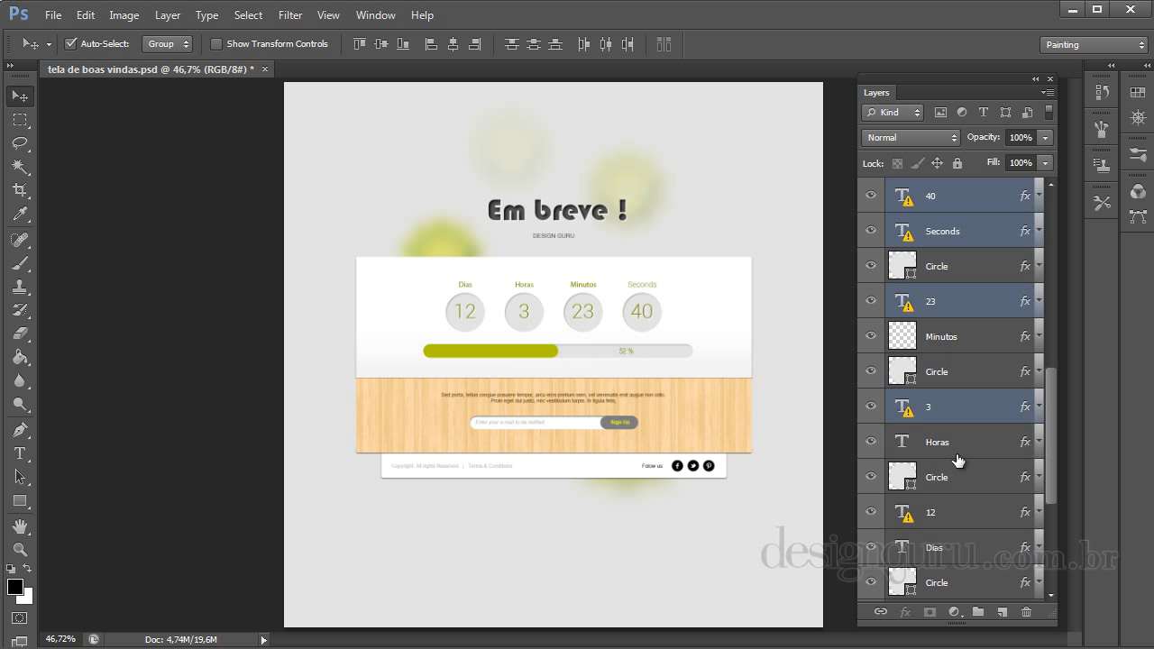
left_click(958, 451, "ctrl")
left_click(968, 528, "ctrl")
left_click(954, 547, "ctrl")
scroll(955, 377, "down", 5)
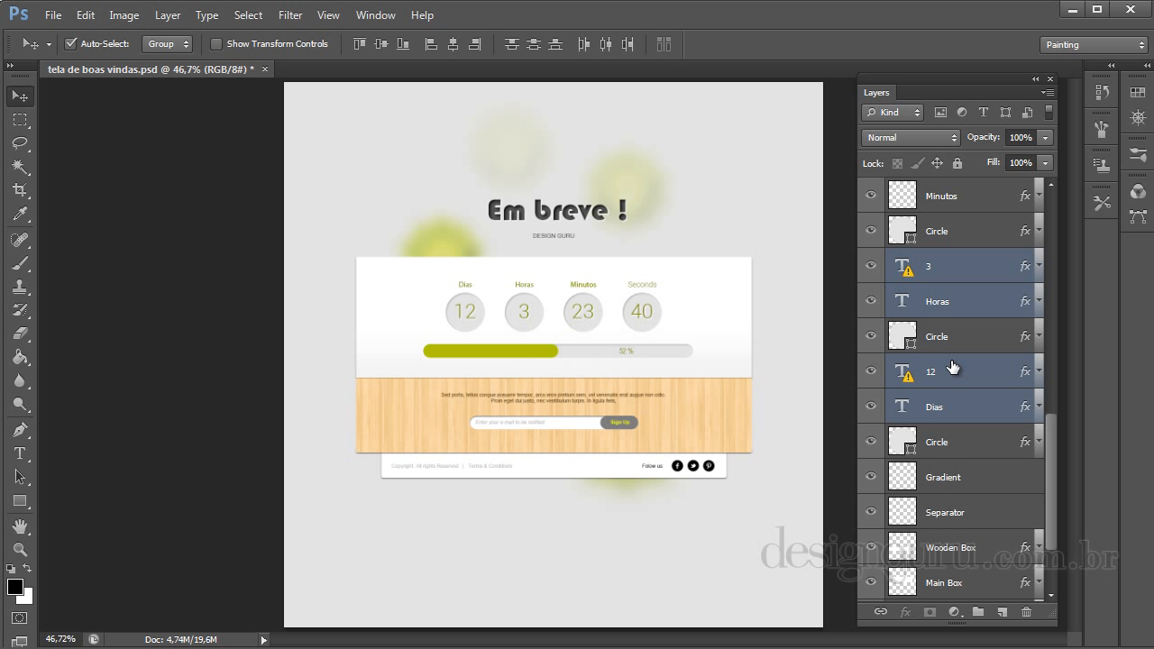
Try grouping the selected text layers and ungroup them again
scroll(953, 363, "up", 10)
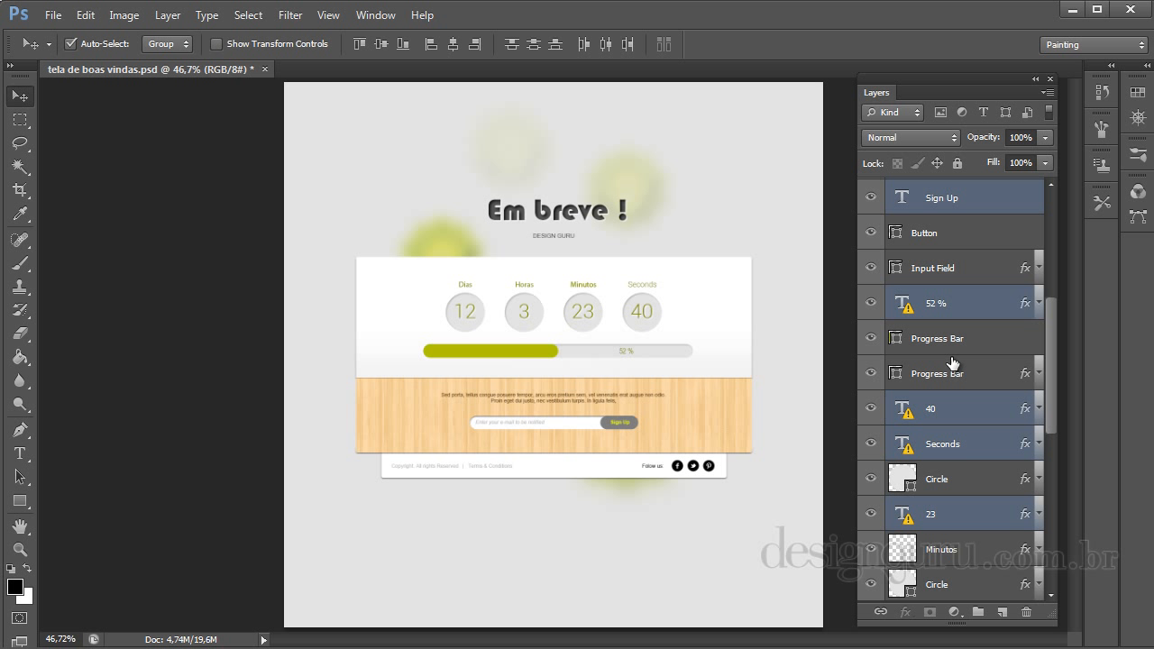
left_click(168, 15)
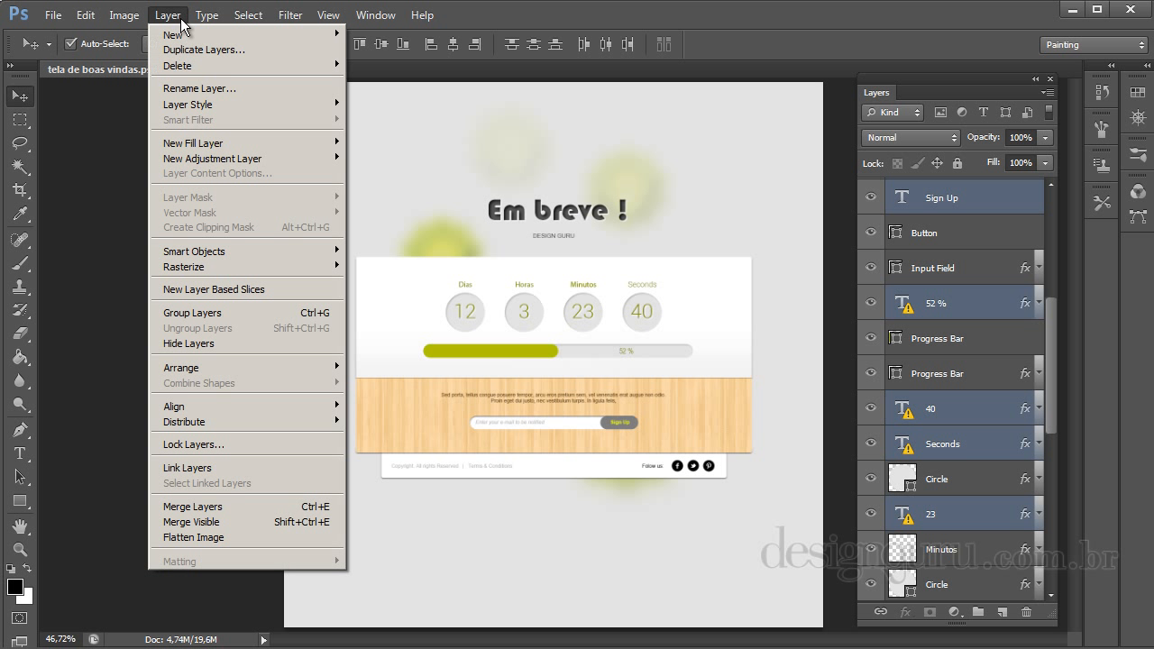
left_click(232, 313)
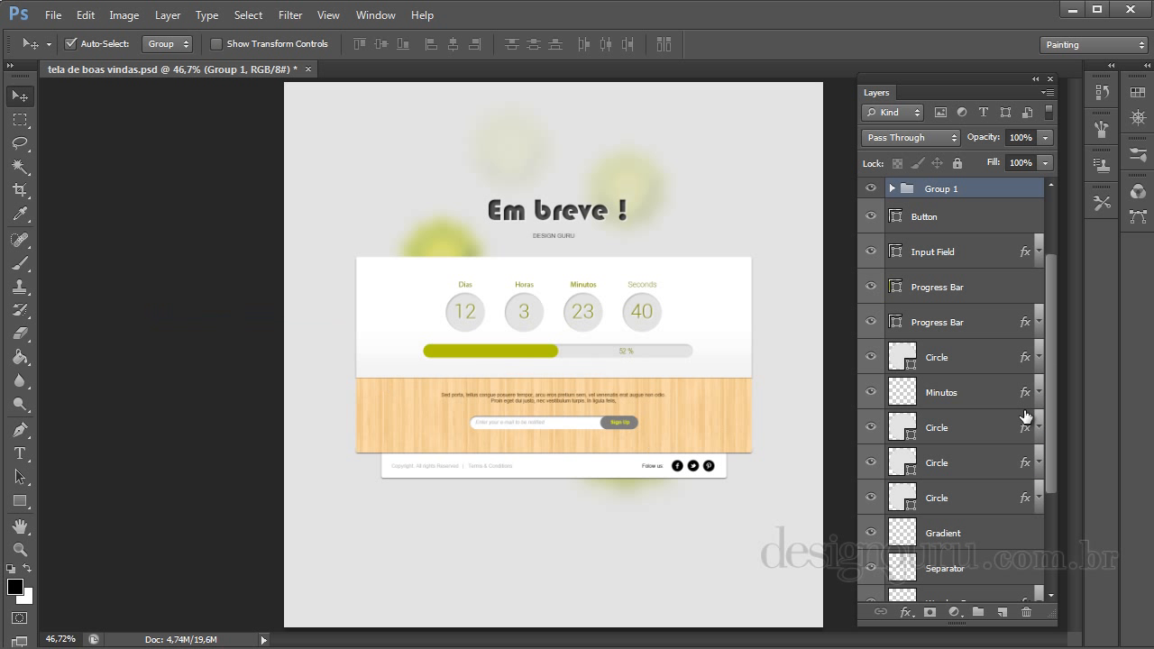
left_click_drag(1049, 272, 1058, 211)
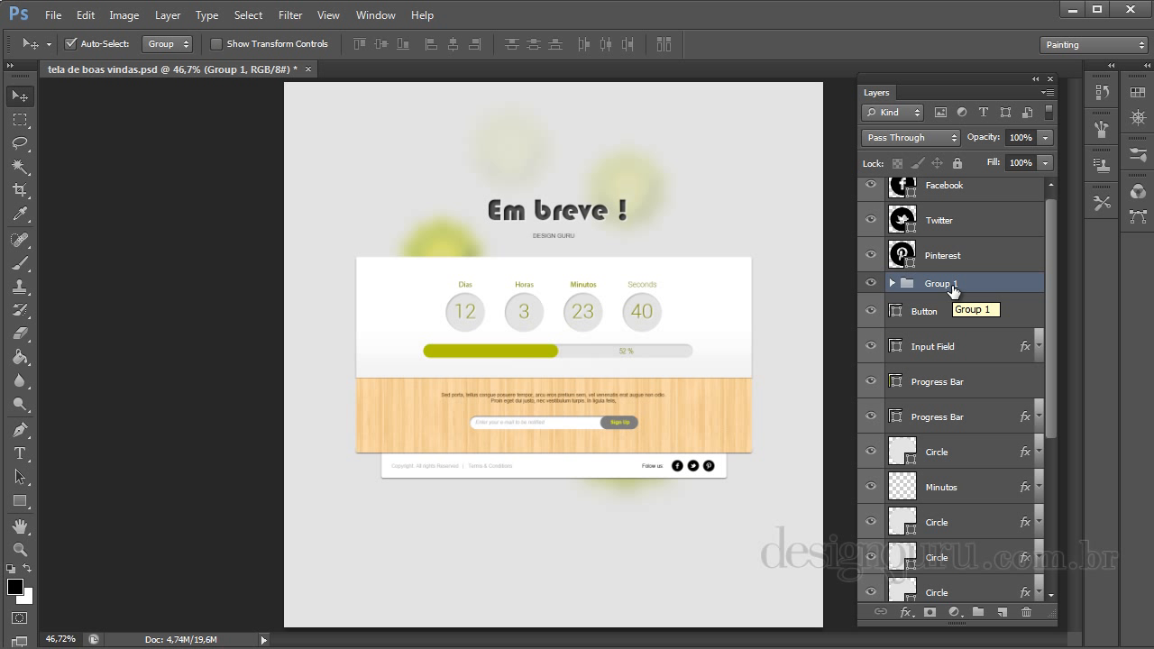
key("ctrl+shift+g")
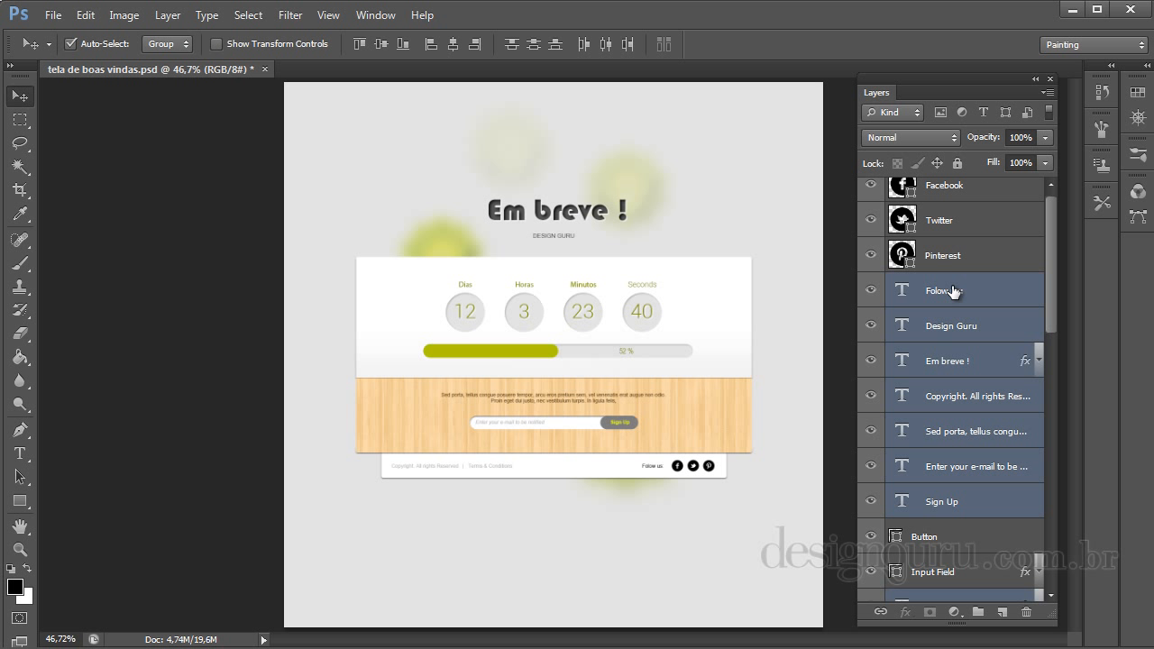
Group all the selected text layers into a single layer group
left_click(180, 20)
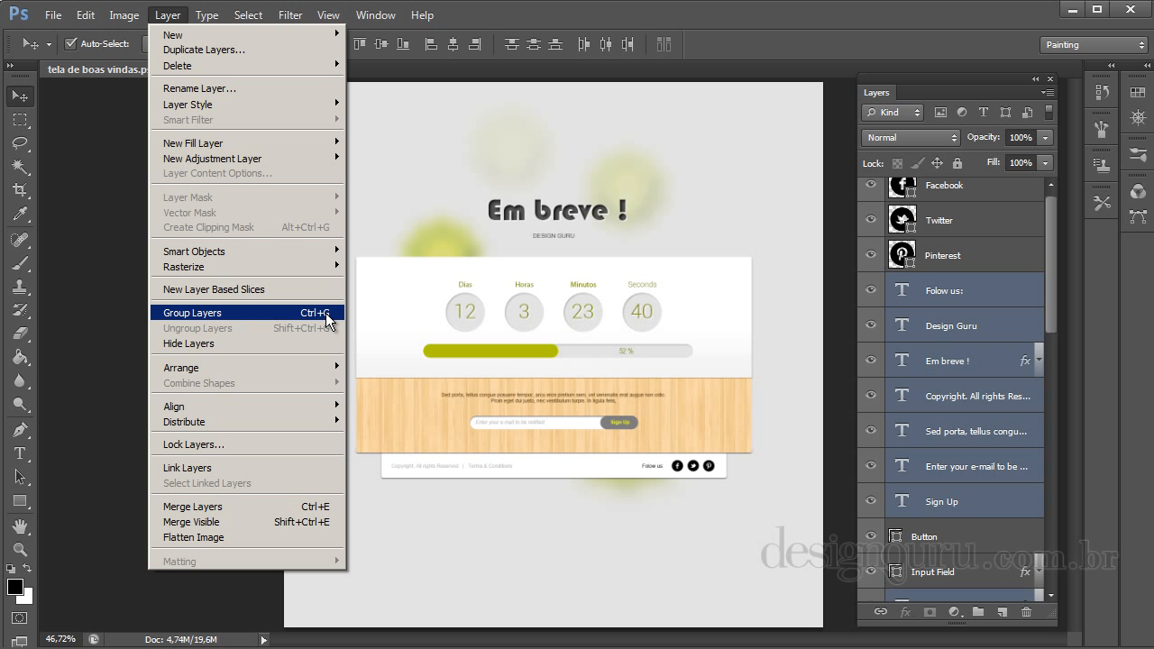
left_click(831, 42)
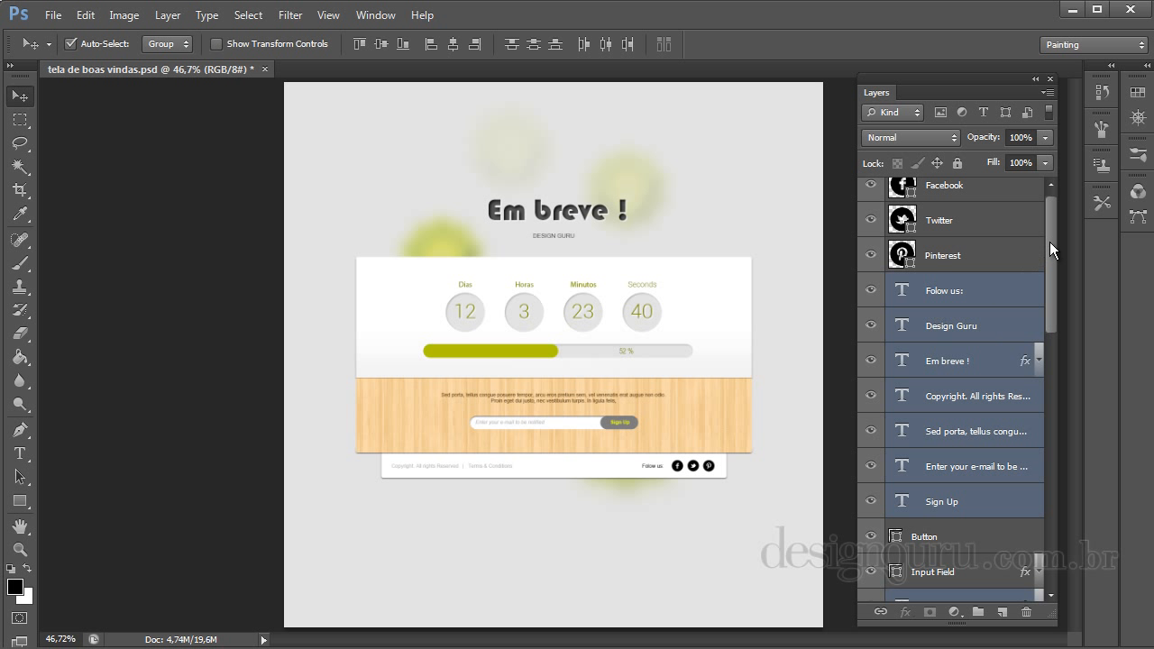
key("ctrl+g")
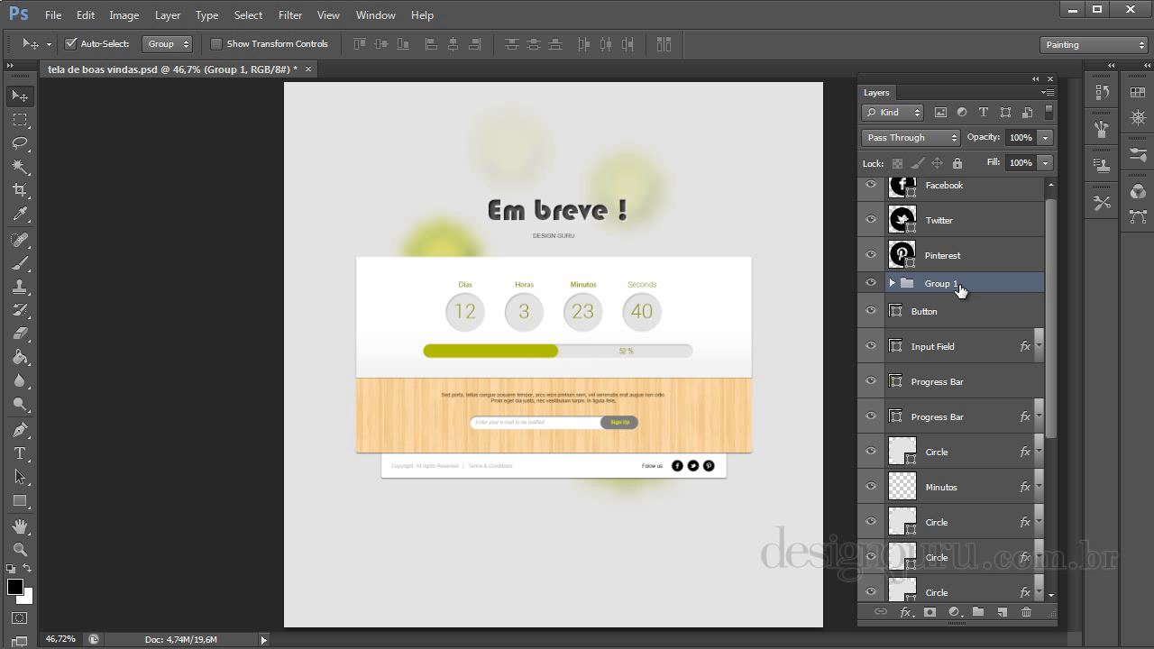
Ungroup the text layers and put them all back into a new layer group
key("ctrl+shift+g")
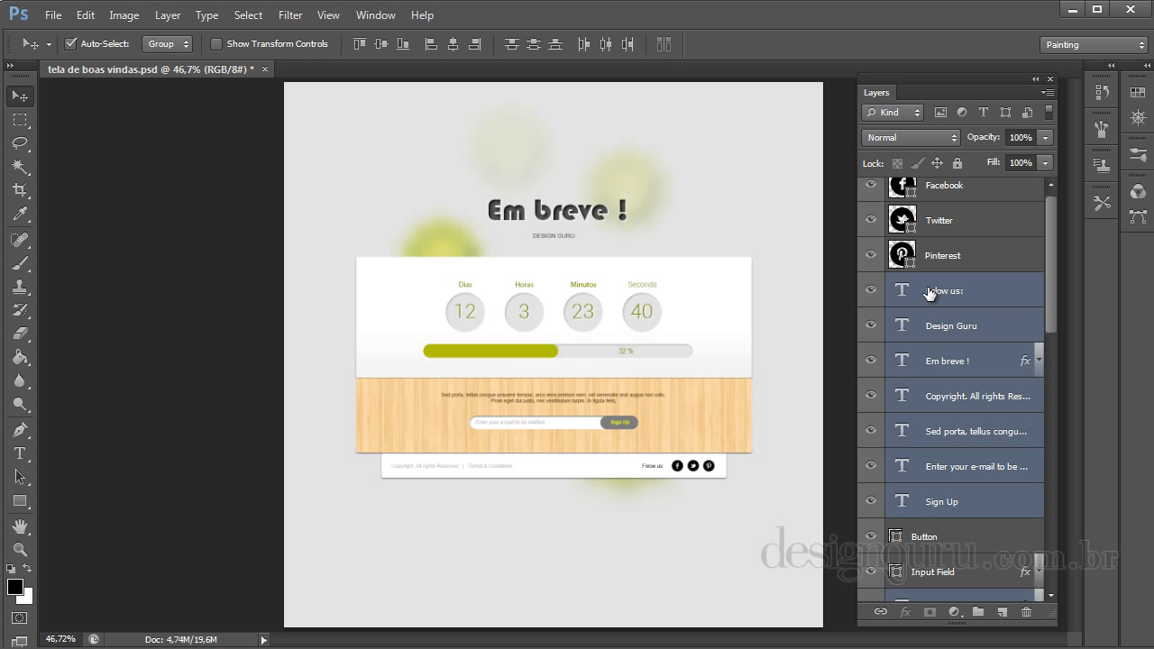
left_click_drag(932, 305, 976, 614)
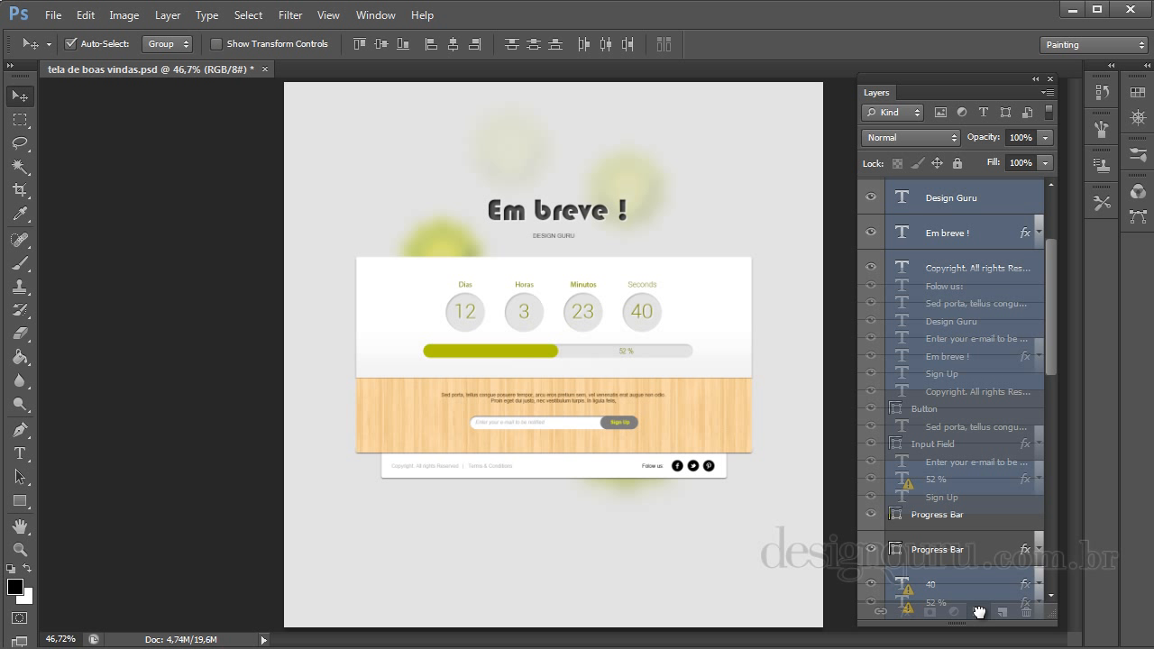
left_click_drag(979, 612, 978, 612)
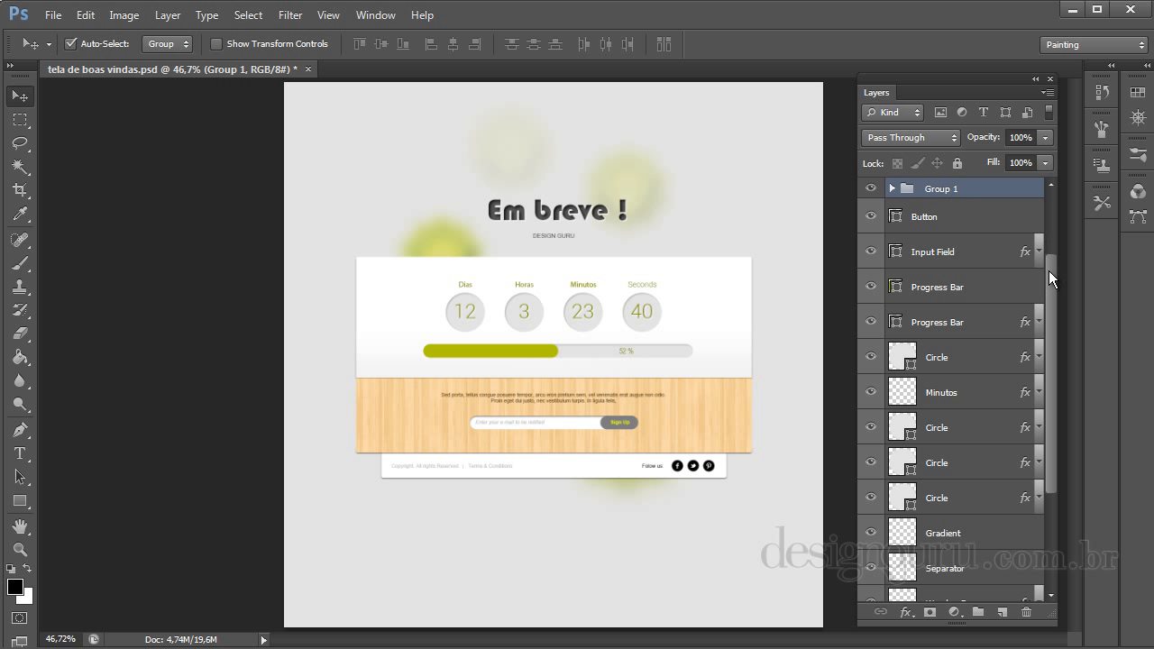
Rename the group holding the text layers to "textos"
left_click_drag(1049, 270, 1047, 208)
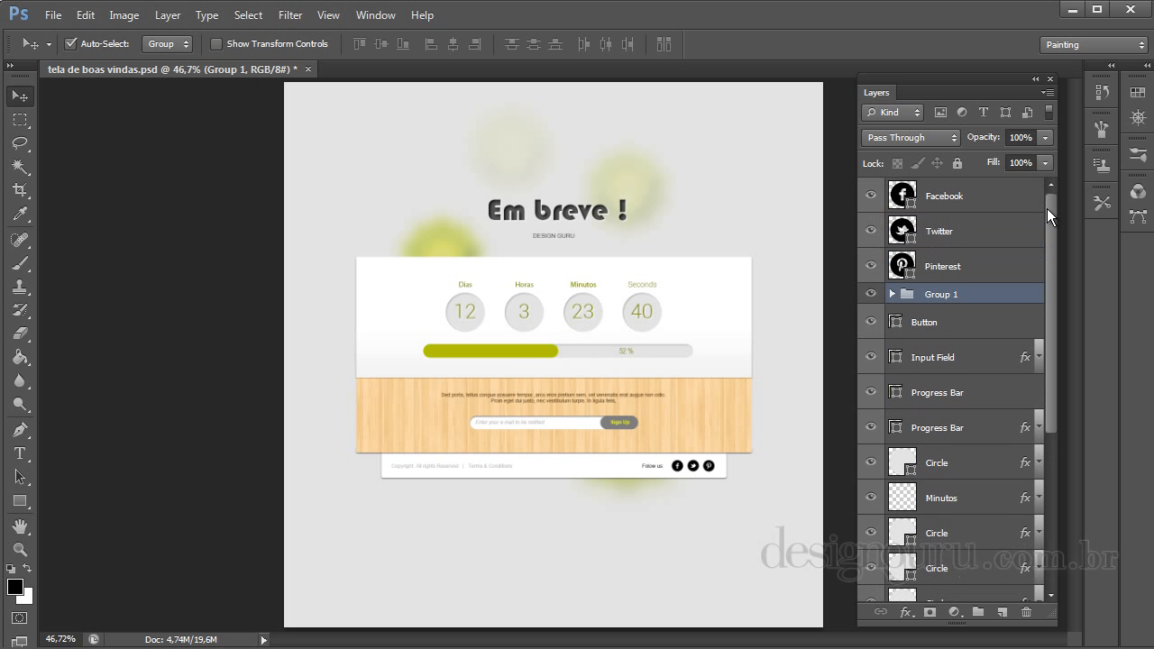
double_click(943, 295)
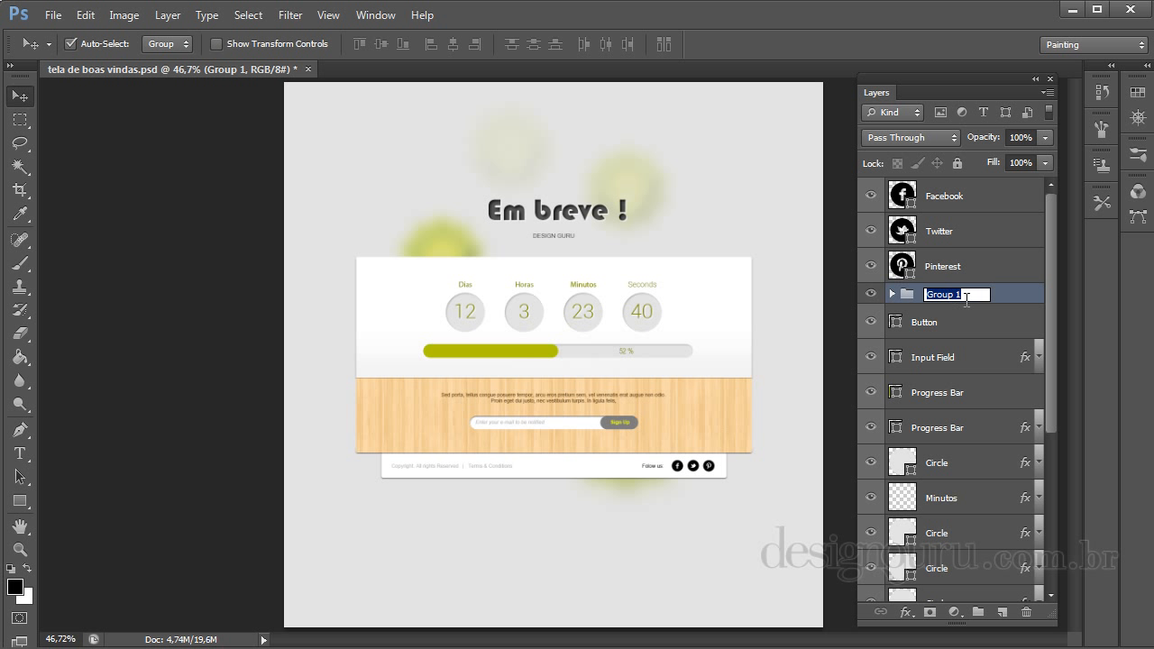
type("textos")
key("Return")
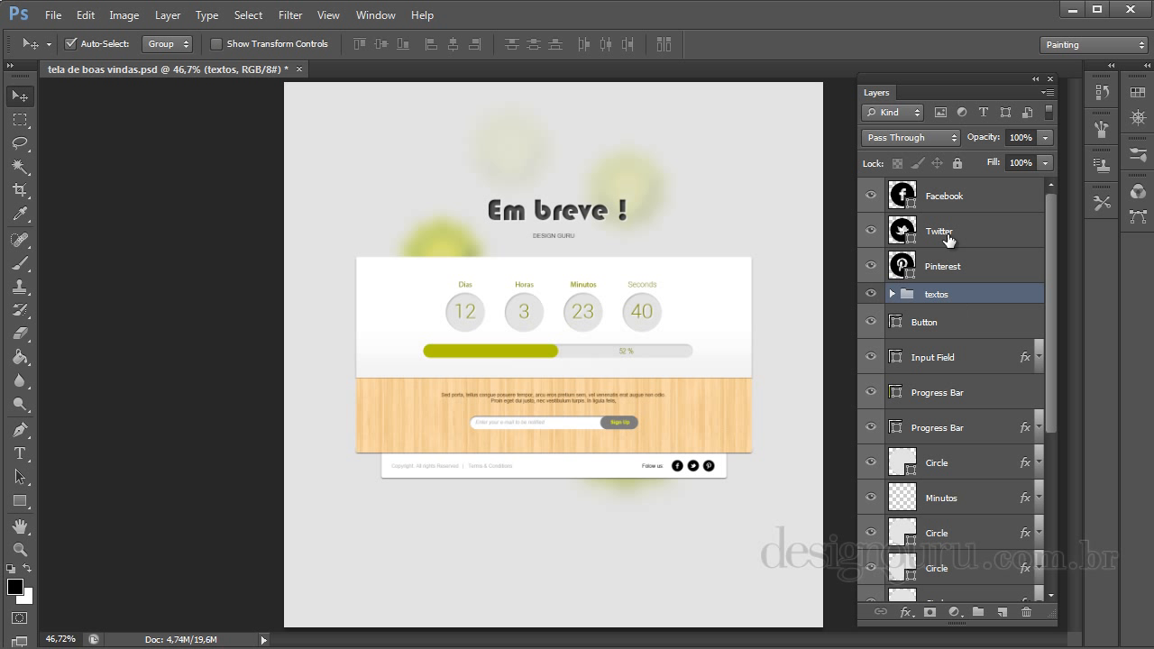
Group the Facebook, Twitter and Pinterest layers and name the group "redes sociais"
left_click(947, 201)
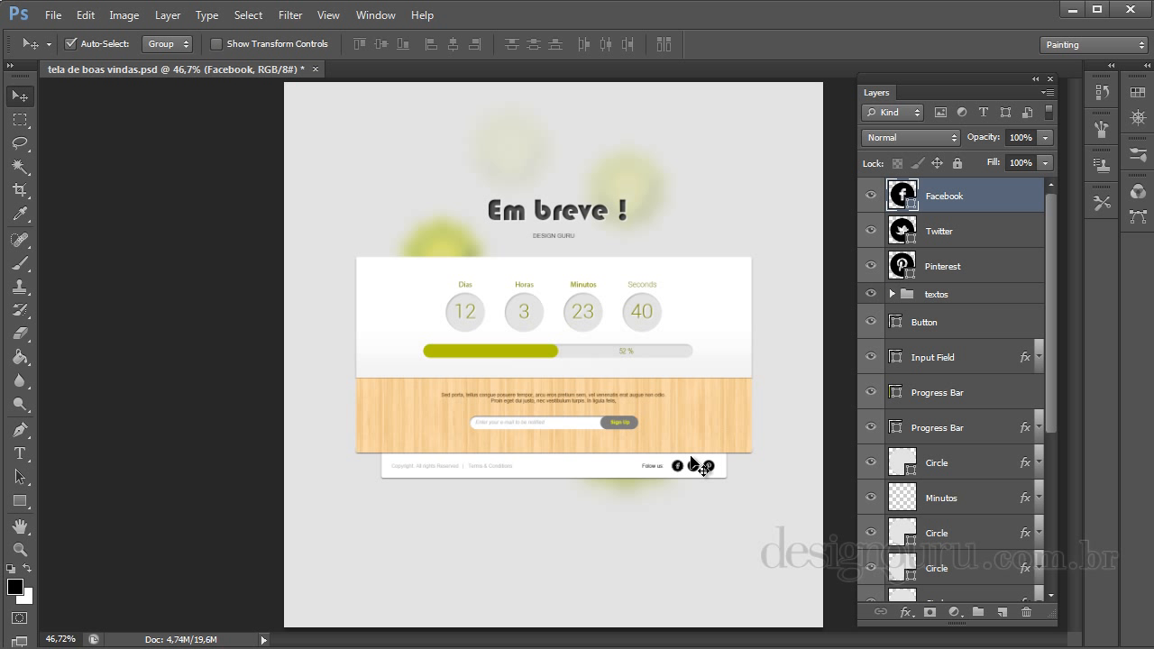
left_click(958, 272, "shift")
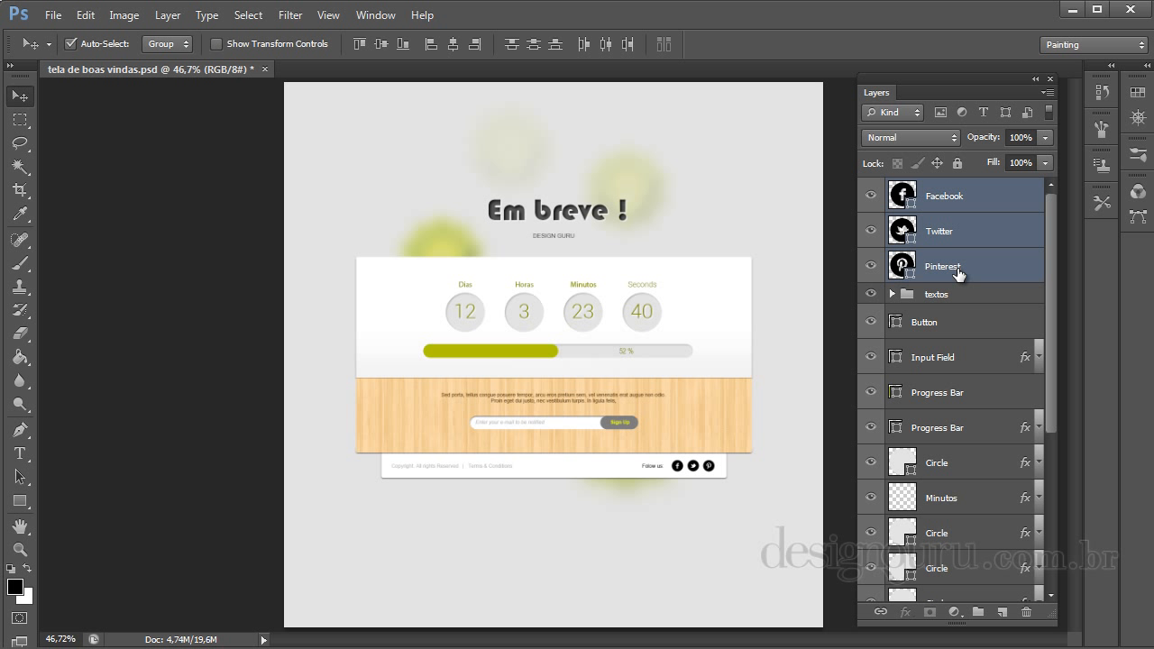
key("ctrl+g")
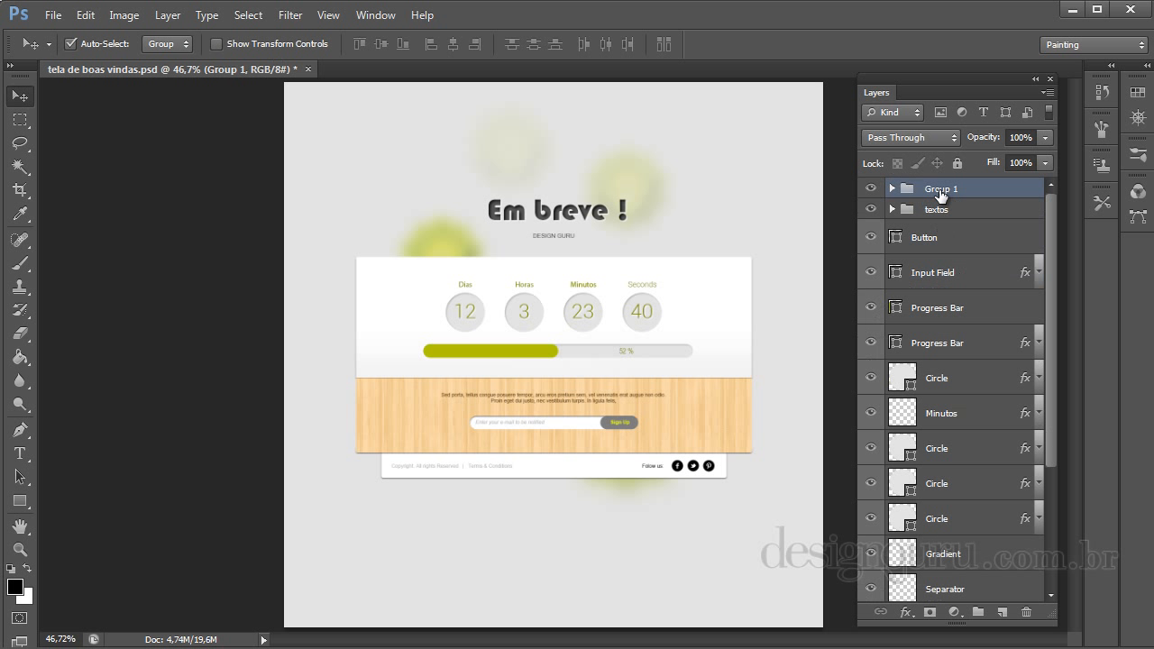
double_click(940, 190)
type("redes sociais")
key("Return")
scroll(940, 243, "down", 5)
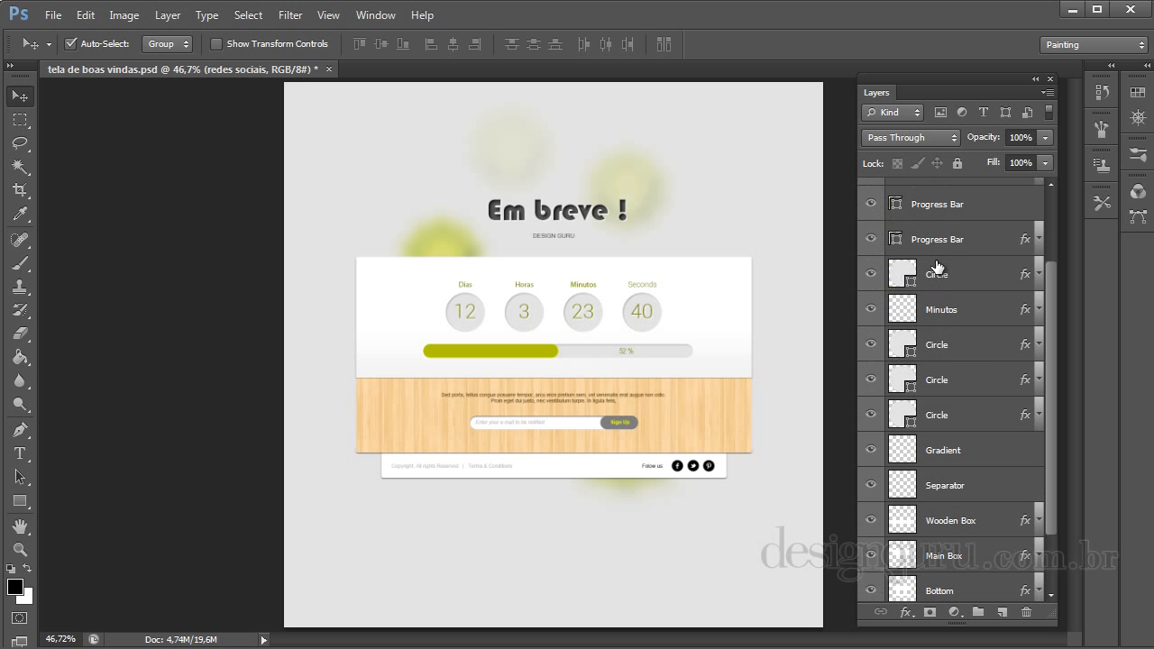
scroll(941, 329, "up", 5)
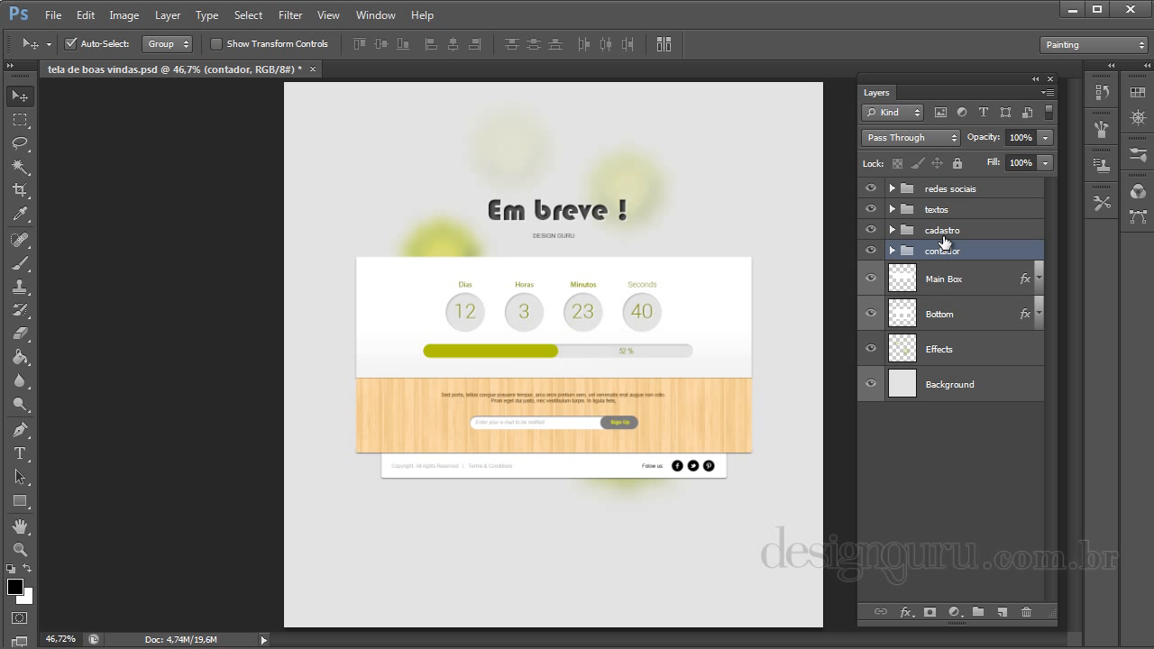
Expand the textos group to review the layers inside it, and collapse it again
left_click(892, 209)
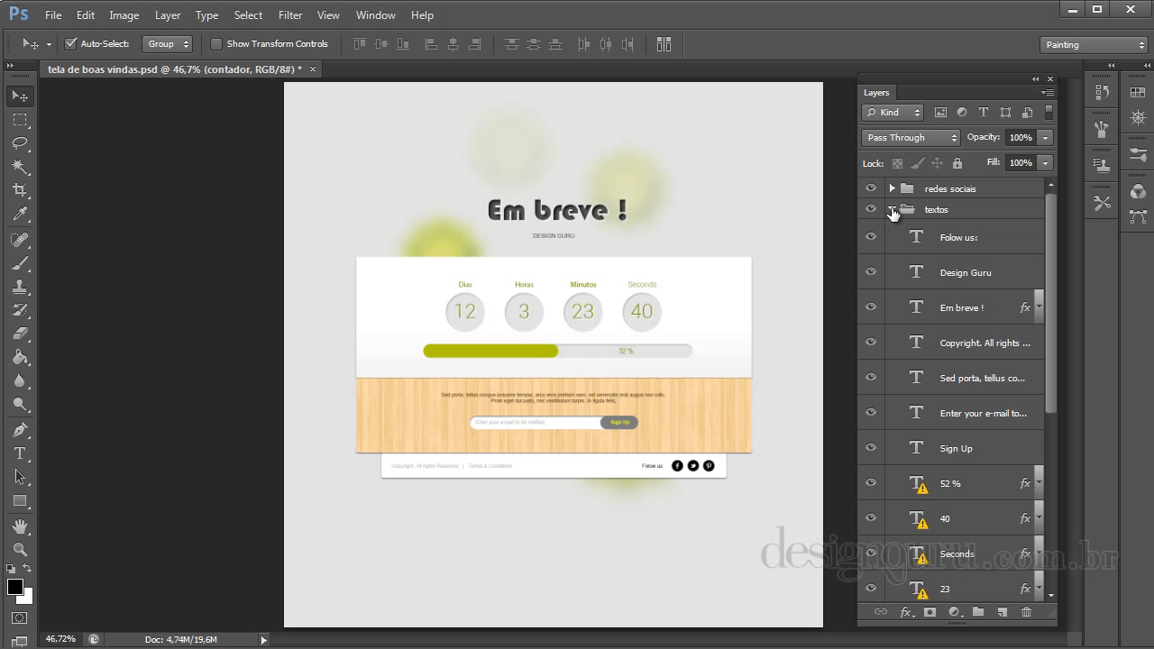
scroll(958, 254, "down", 5)
scroll(948, 325, "up", 5)
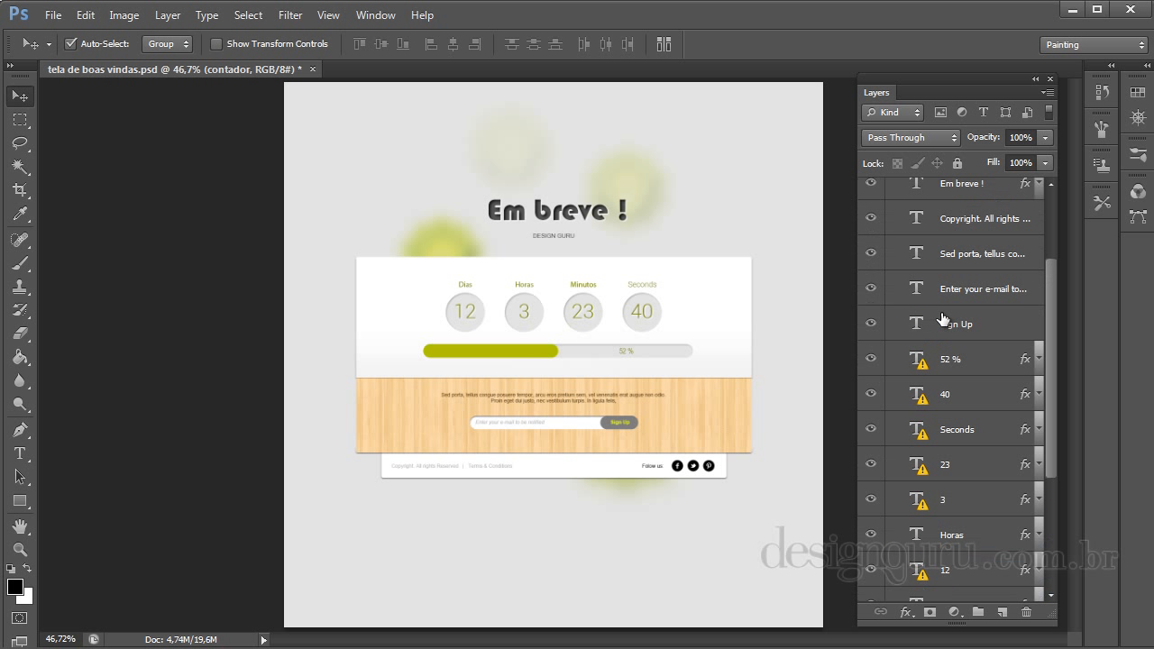
scroll(940, 322, "up", 1)
left_click(892, 210)
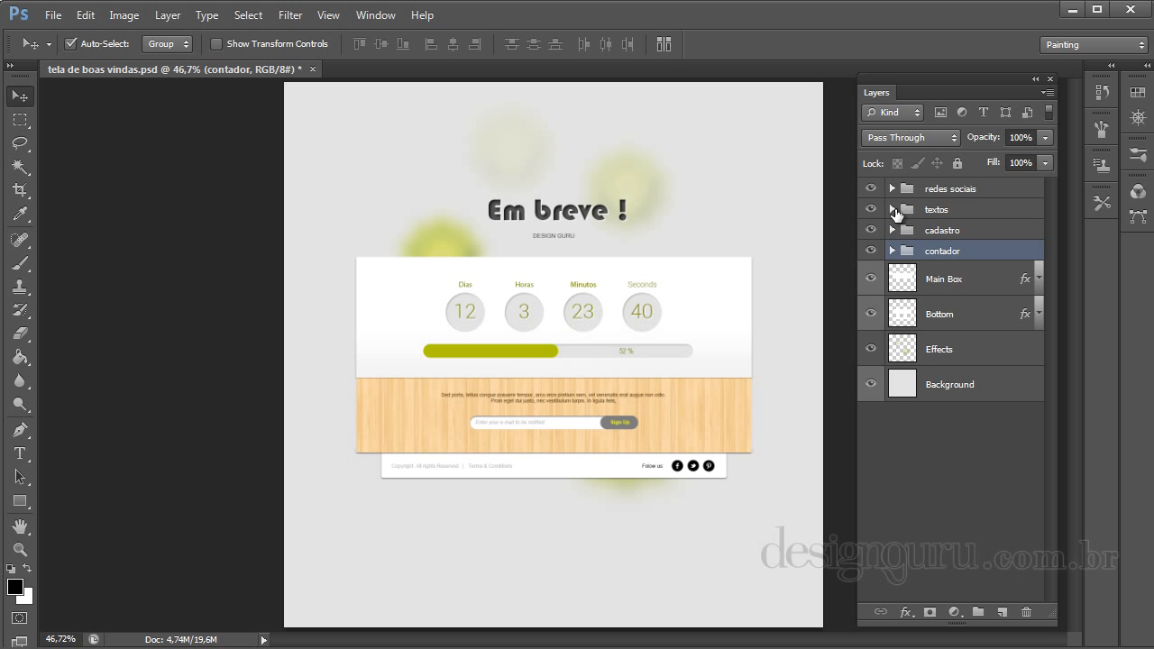
Hide and show the textos group repeatedly to check which page elements it contains
left_click(872, 211)
left_click(873, 211)
left_click(873, 211)
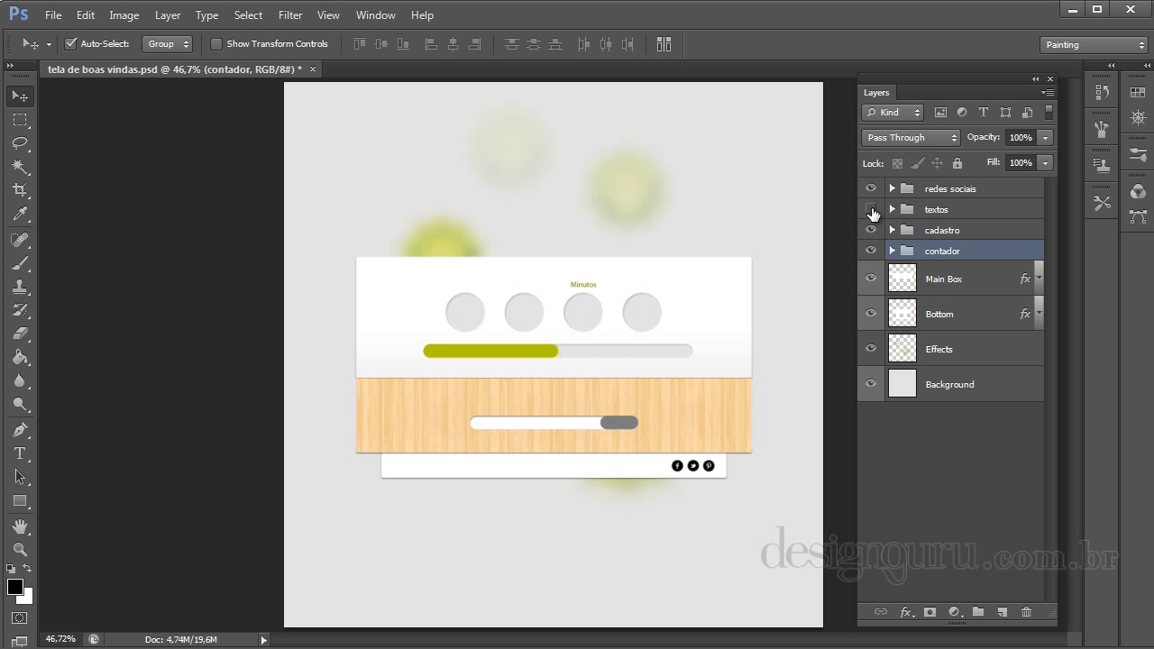
left_click(872, 211)
left_click(872, 211)
left_click(872, 211)
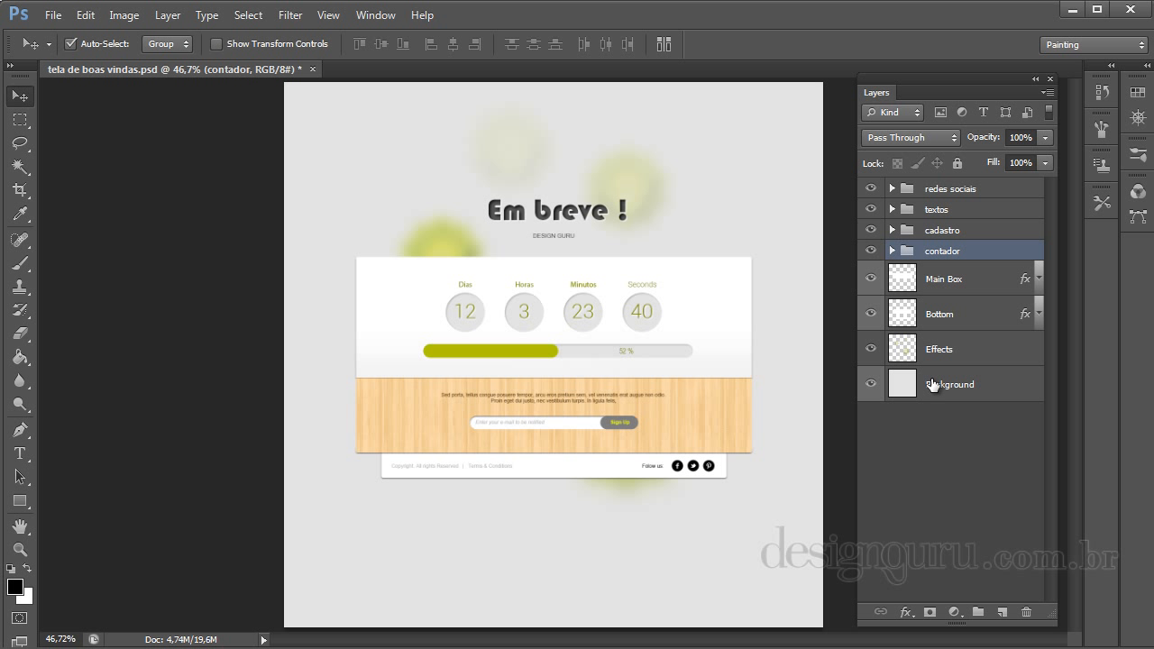
Select the Main Box layer and toggle the visibility of Main Box and Bottom to identify their content
left_click(933, 346)
left_click(938, 311)
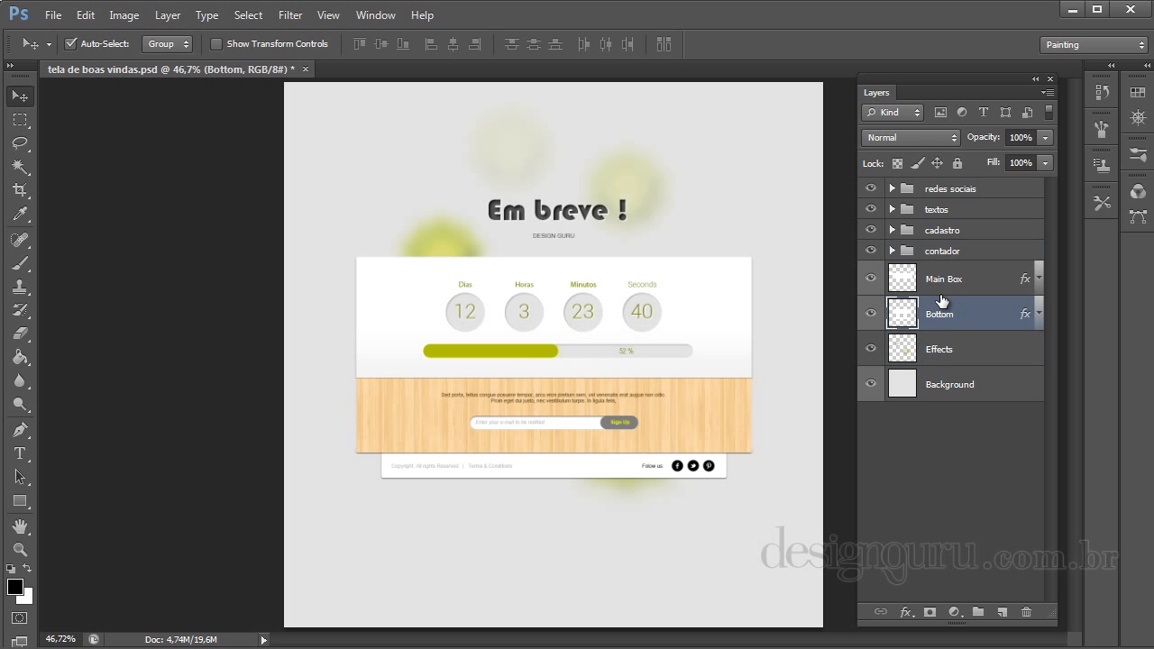
left_click(944, 285)
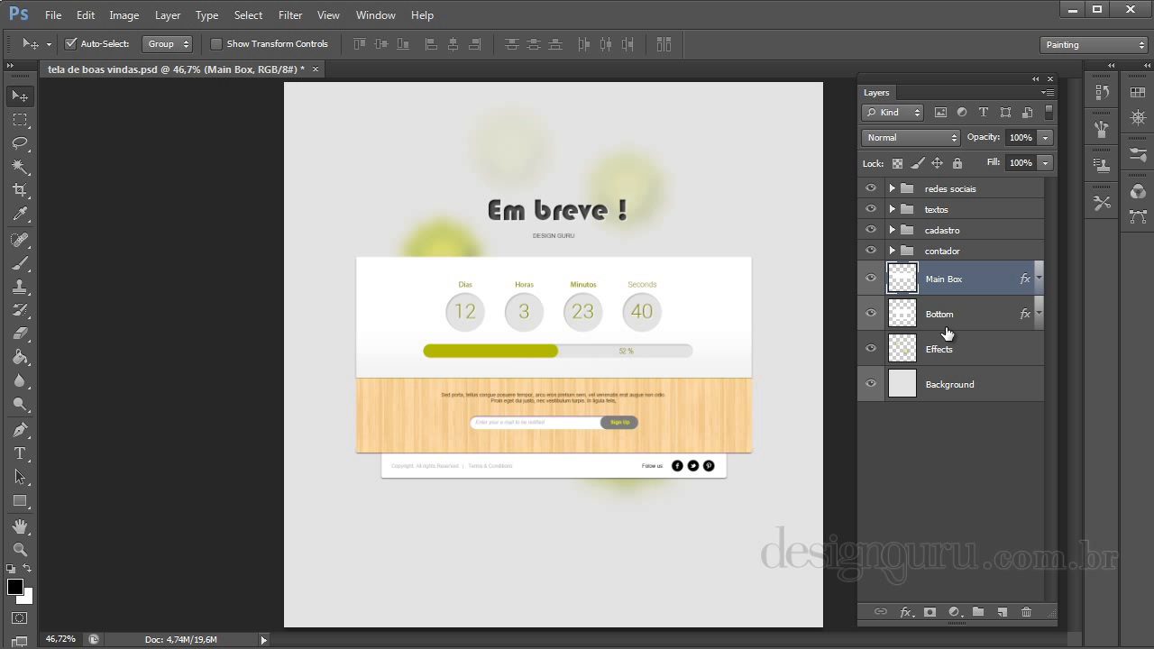
left_click(870, 279)
left_click(870, 282)
left_click(870, 281)
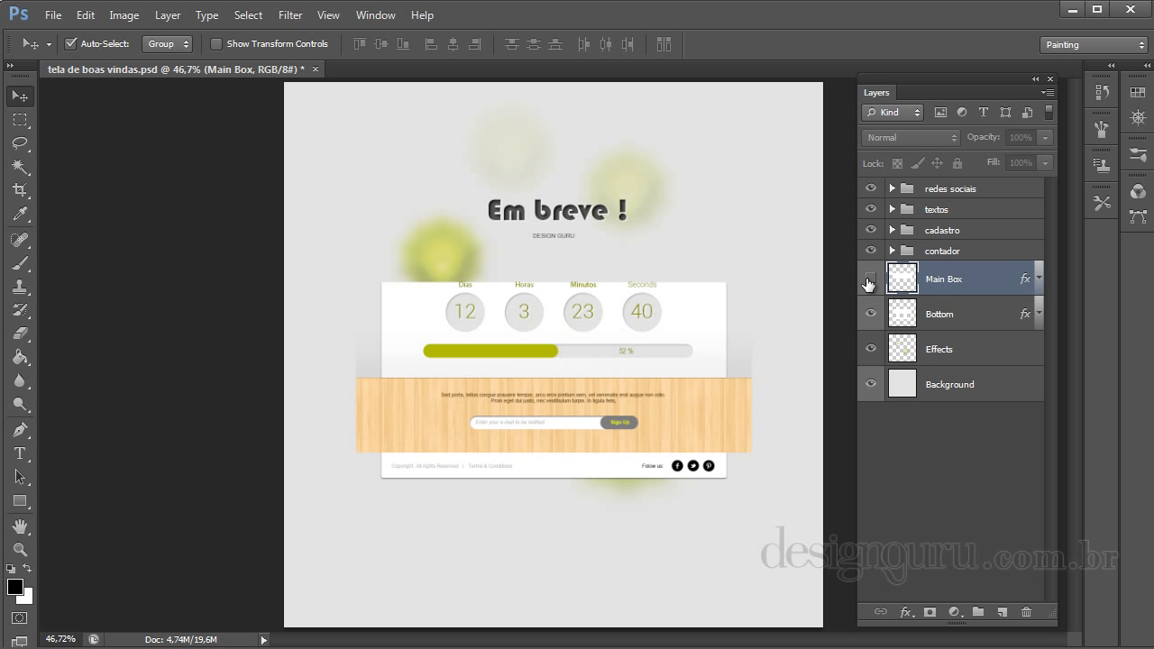
left_click(870, 281)
left_click(871, 314)
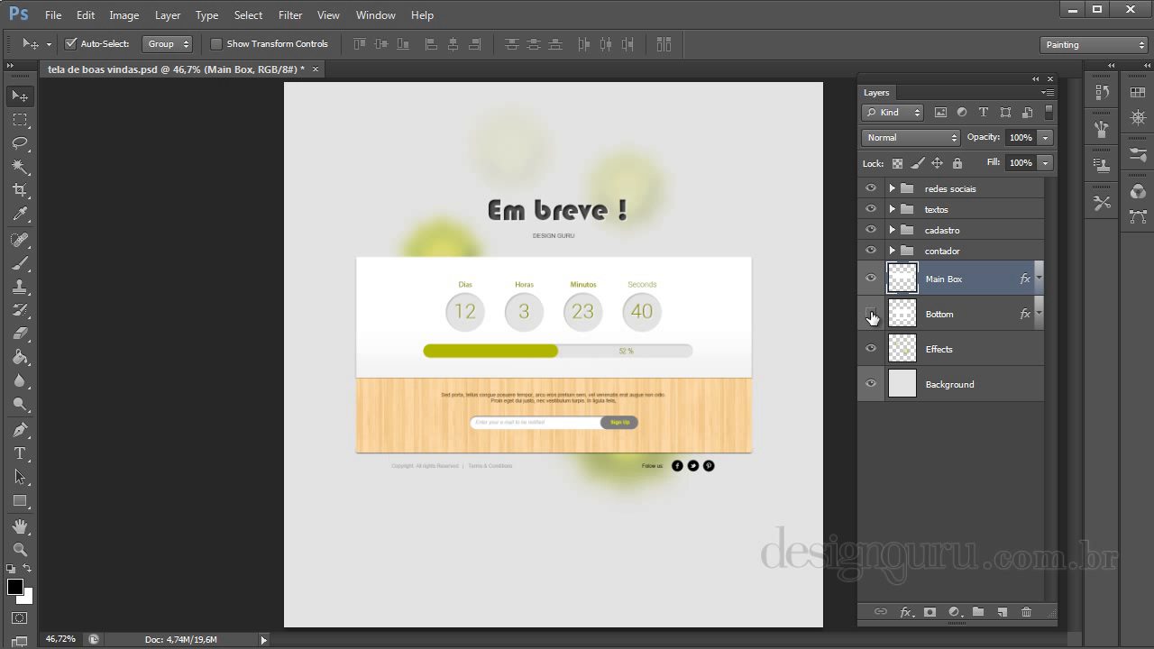
left_click(871, 314)
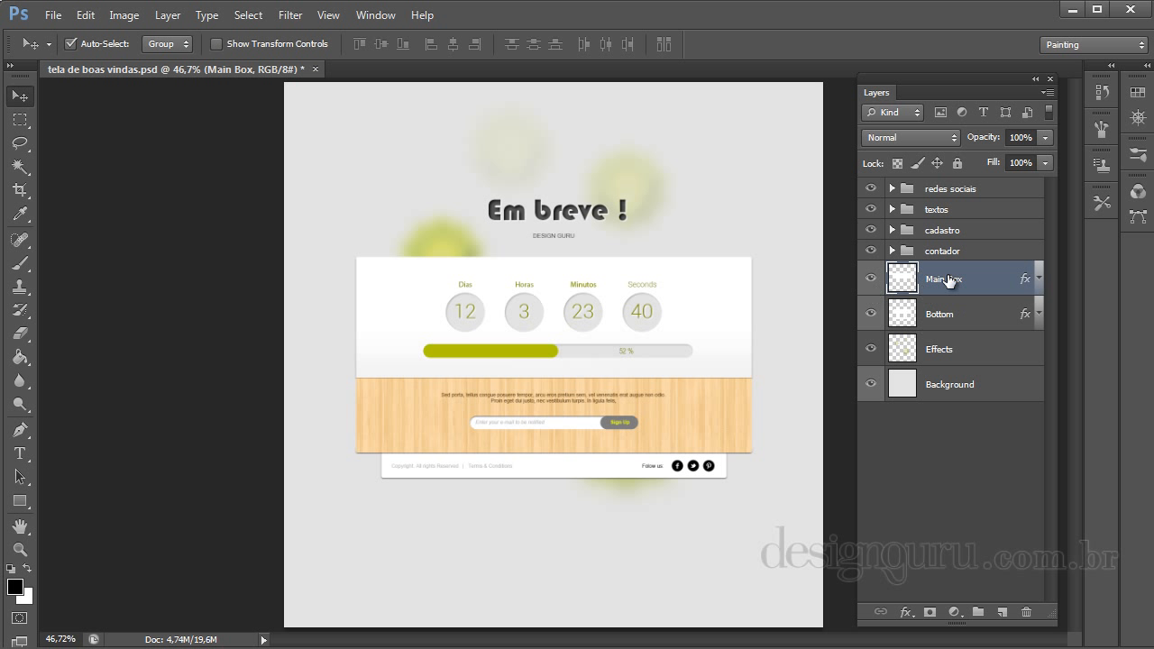
Move the Main Box, Bottom and Effects layers into the contador group
left_click(944, 353, "shift")
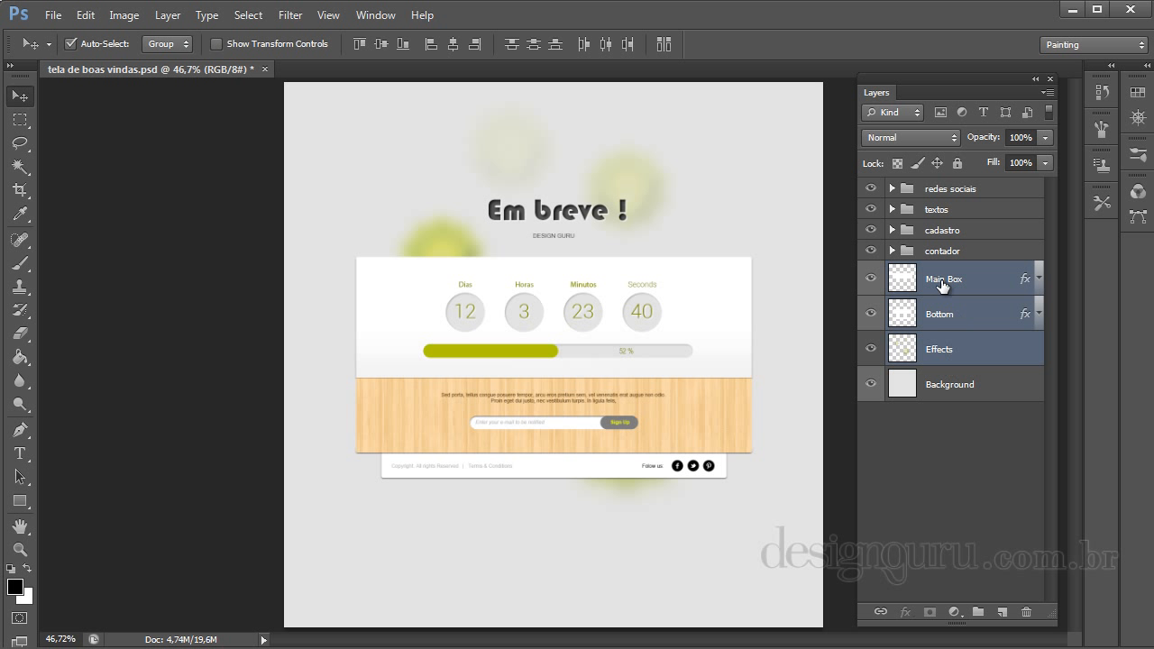
left_click_drag(935, 282, 944, 254)
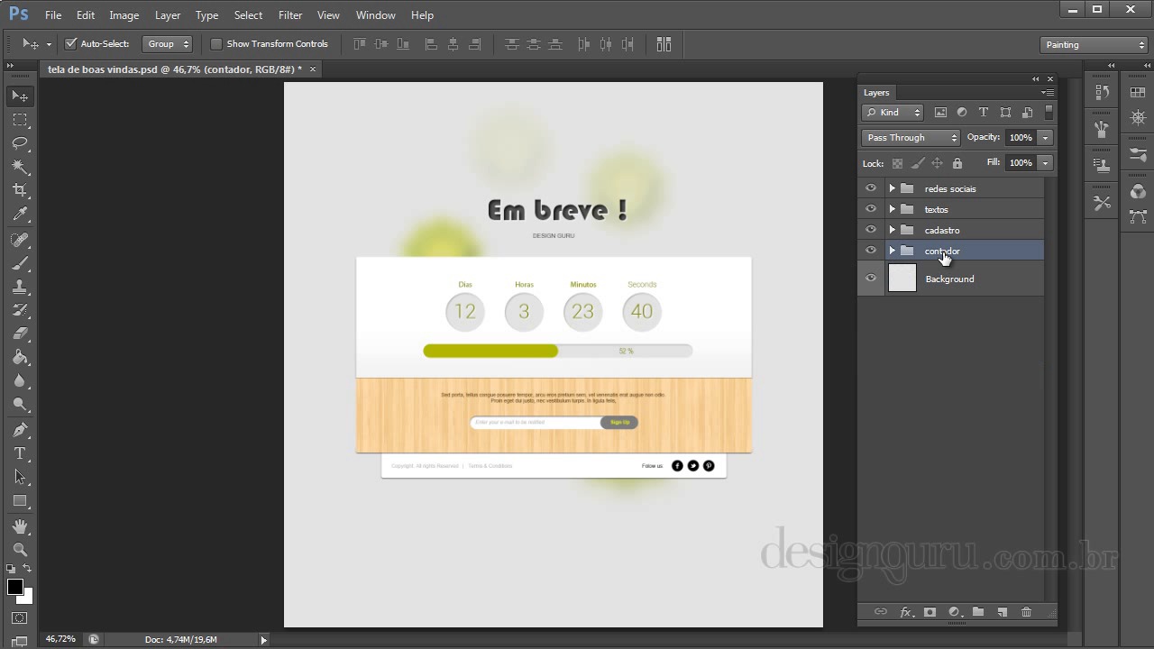
Toggle the visibility of the contador group to check its content, leaving it visible and deselected
left_click(871, 250)
left_click(871, 250)
left_click(871, 251)
left_click(871, 251)
left_click(872, 251)
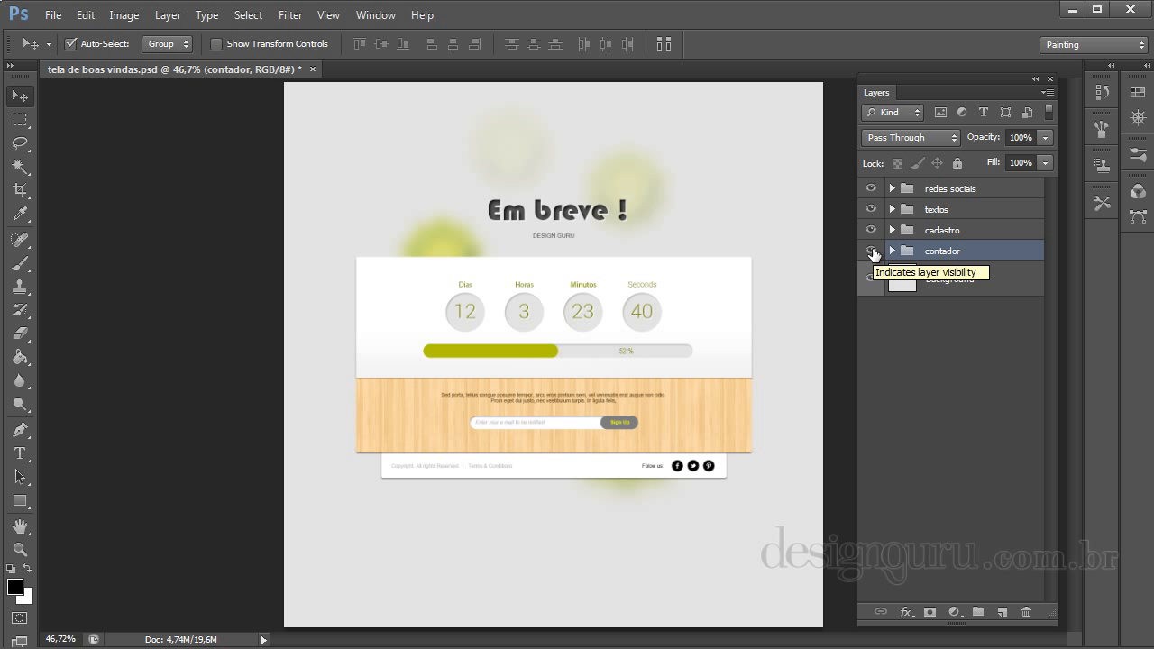
left_click(789, 386)
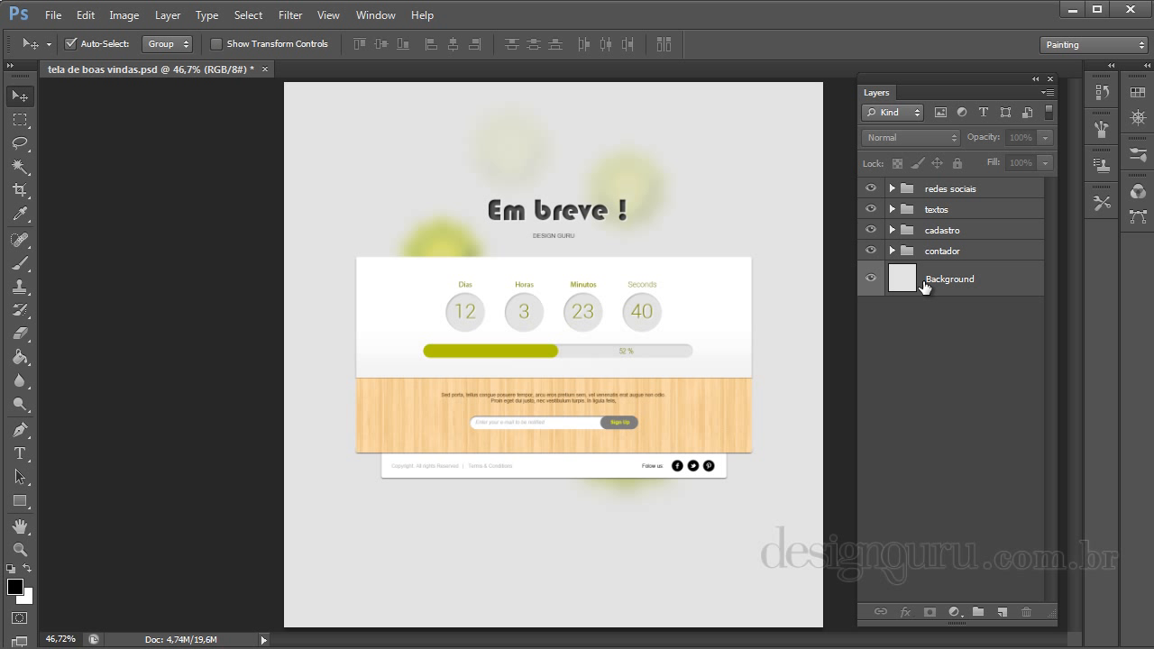
Move the Minutos layer from the contador group into the textos group, check its placement, and collapse both groups
left_click(892, 252)
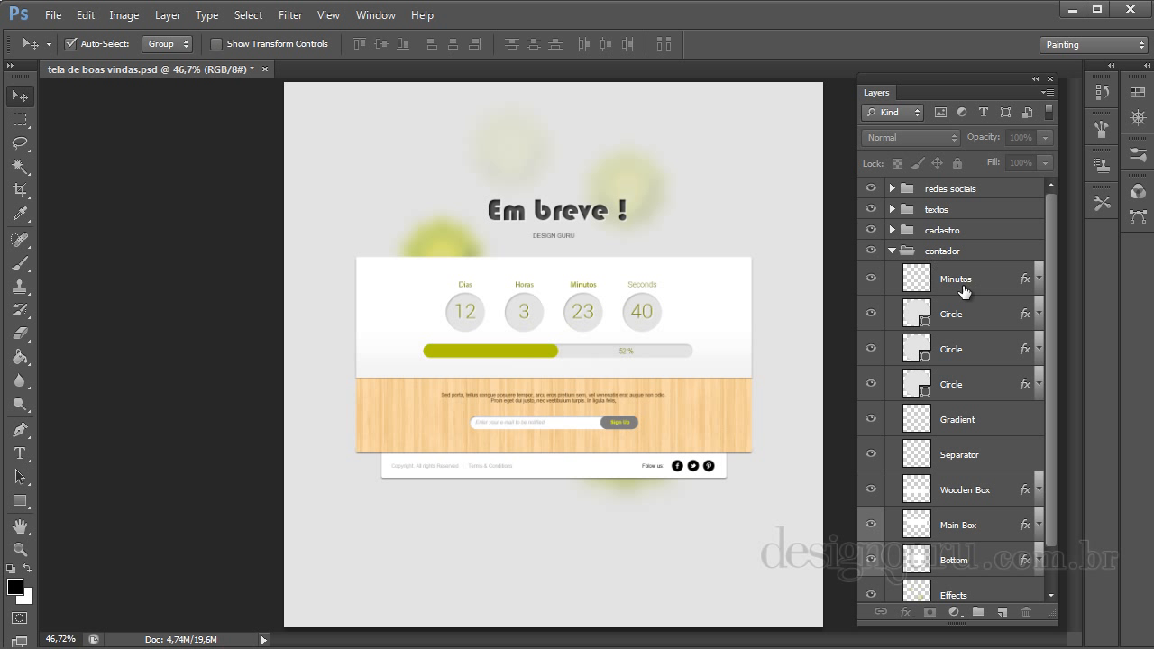
left_click_drag(955, 283, 942, 217)
left_click(892, 209)
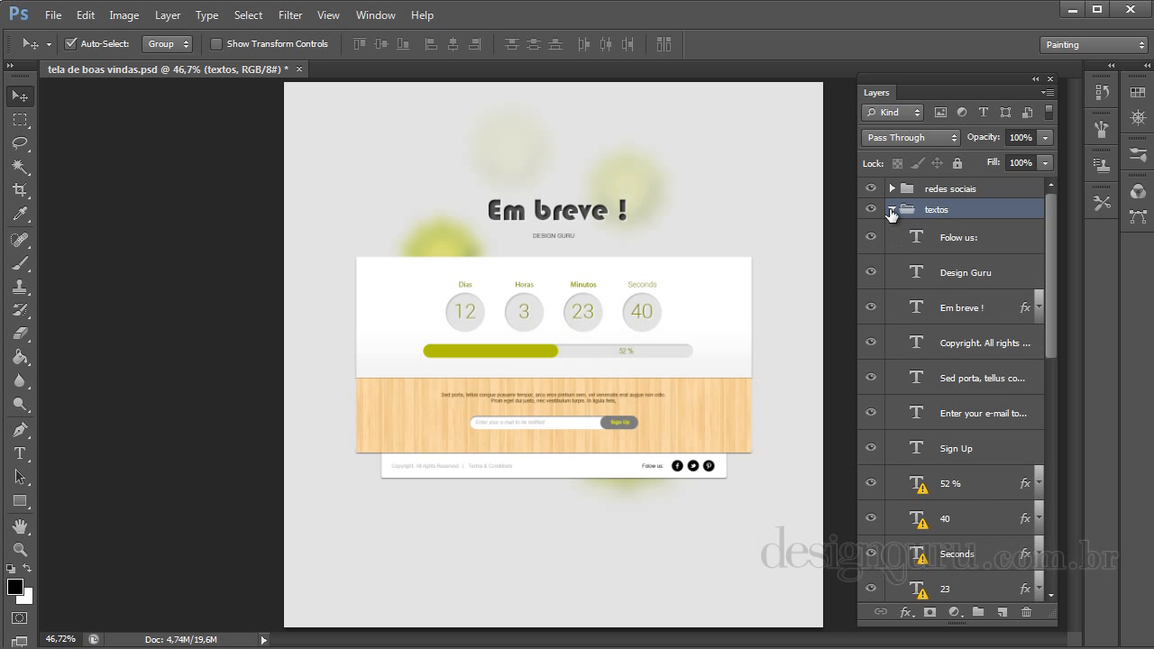
scroll(965, 298, "down", 5)
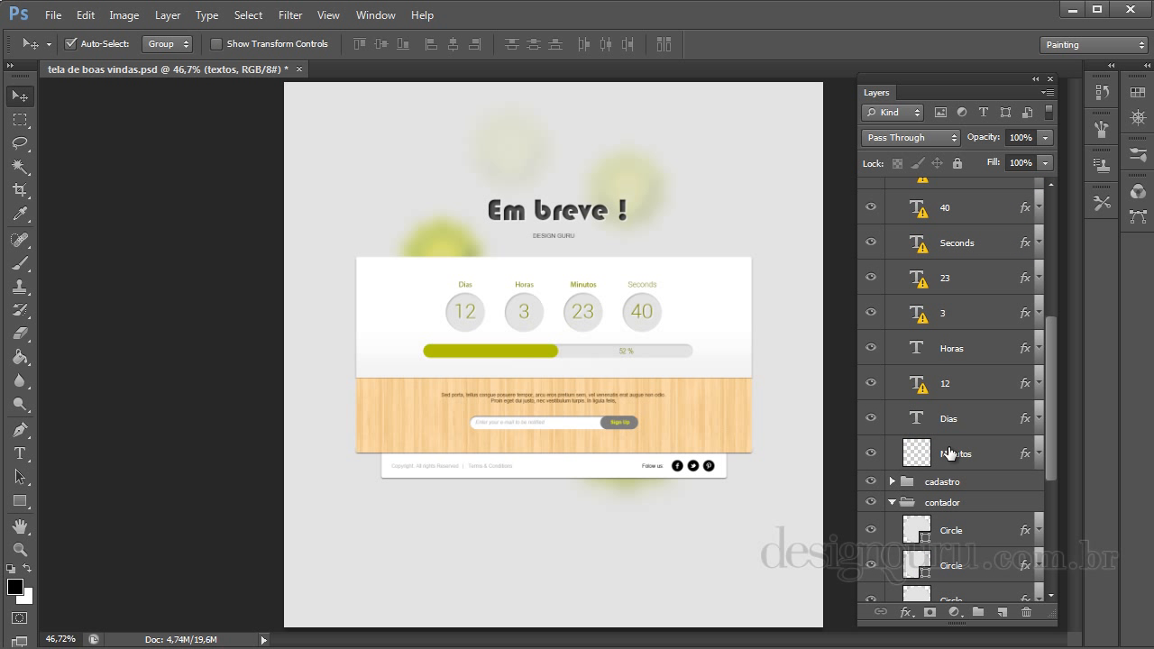
scroll(943, 442, "up", 6)
left_click(892, 209)
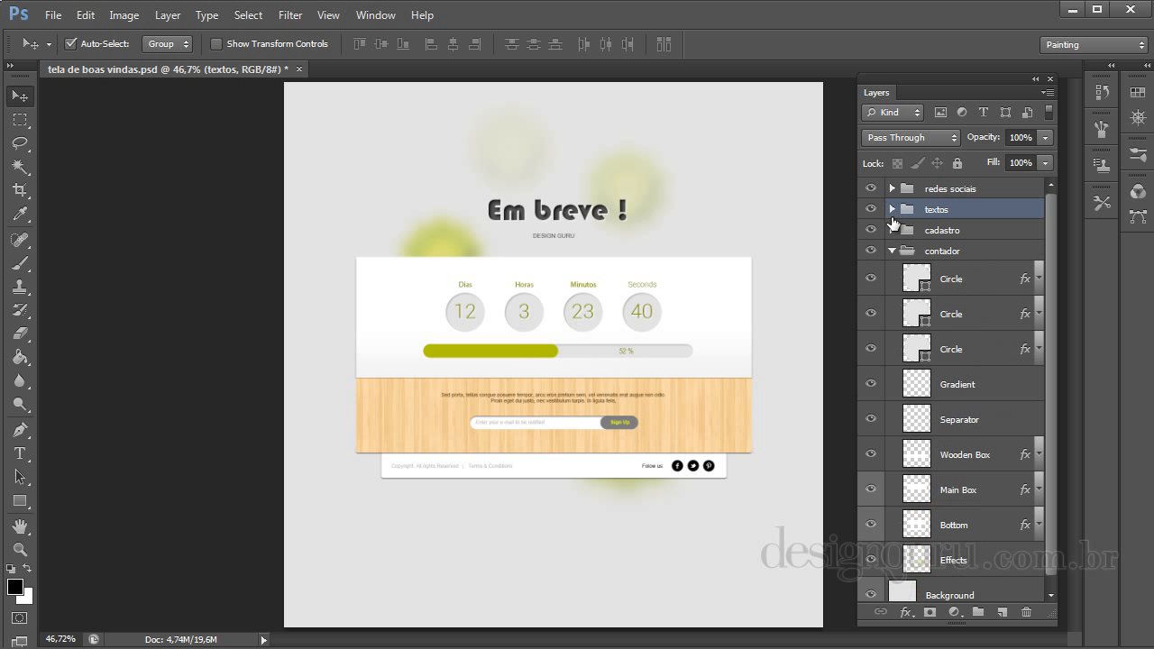
left_click(892, 251)
left_click(960, 323)
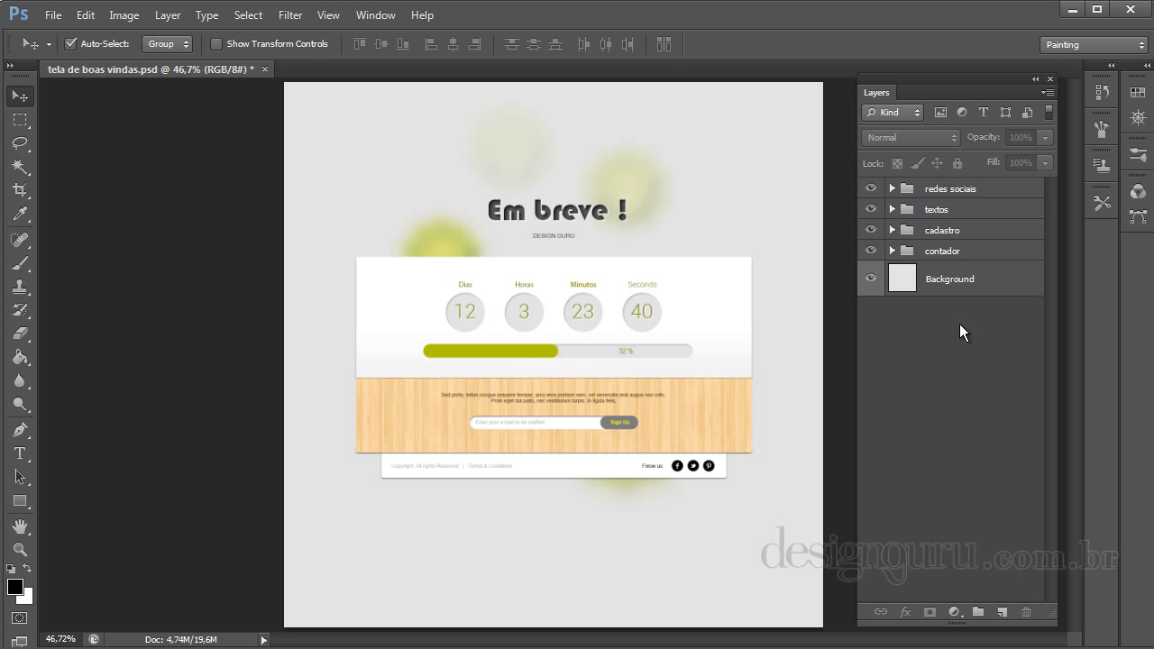
Ungroup the contador group and undo the ungrouping
left_click(970, 256)
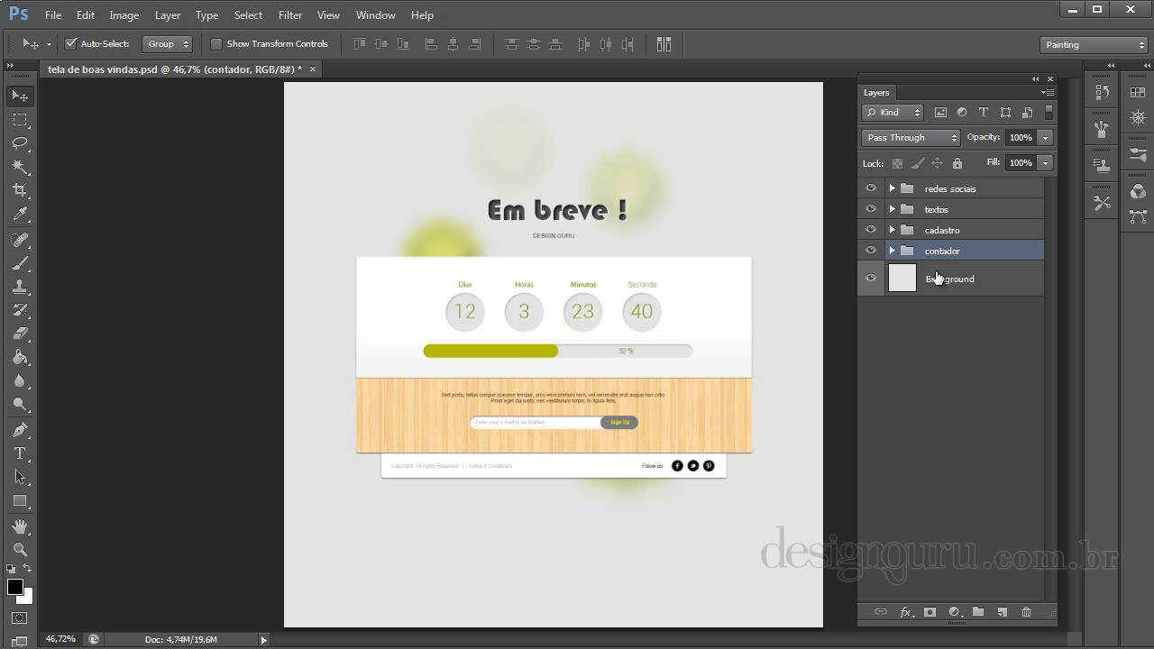
left_click(170, 16)
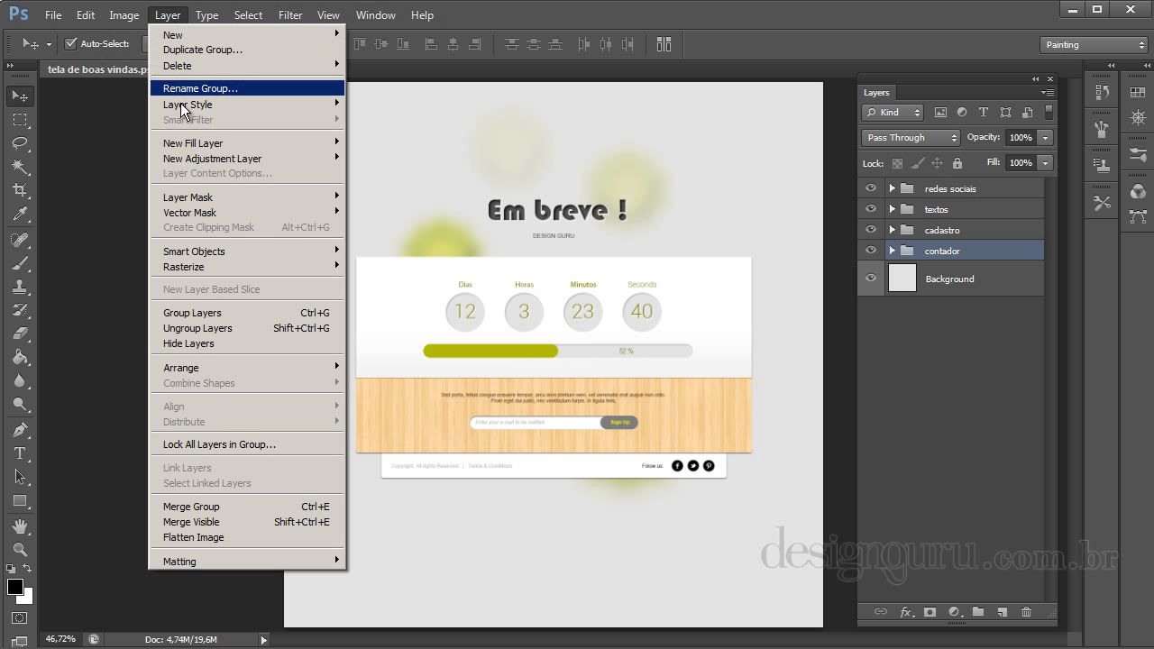
left_click(287, 328)
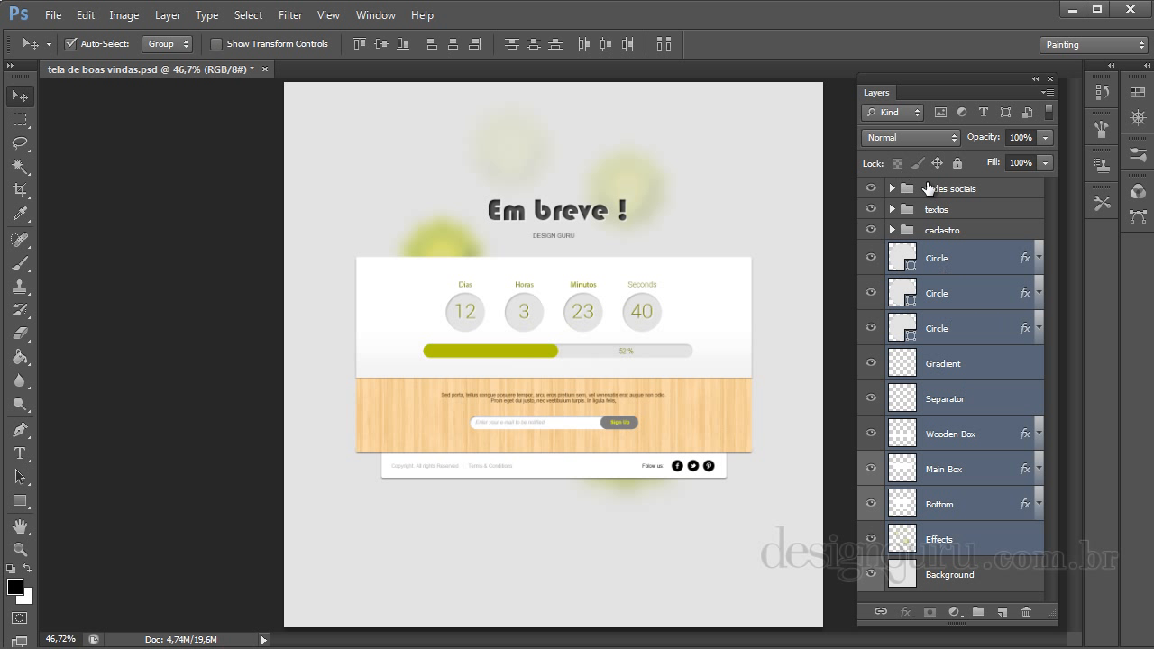
key("ctrl+g")
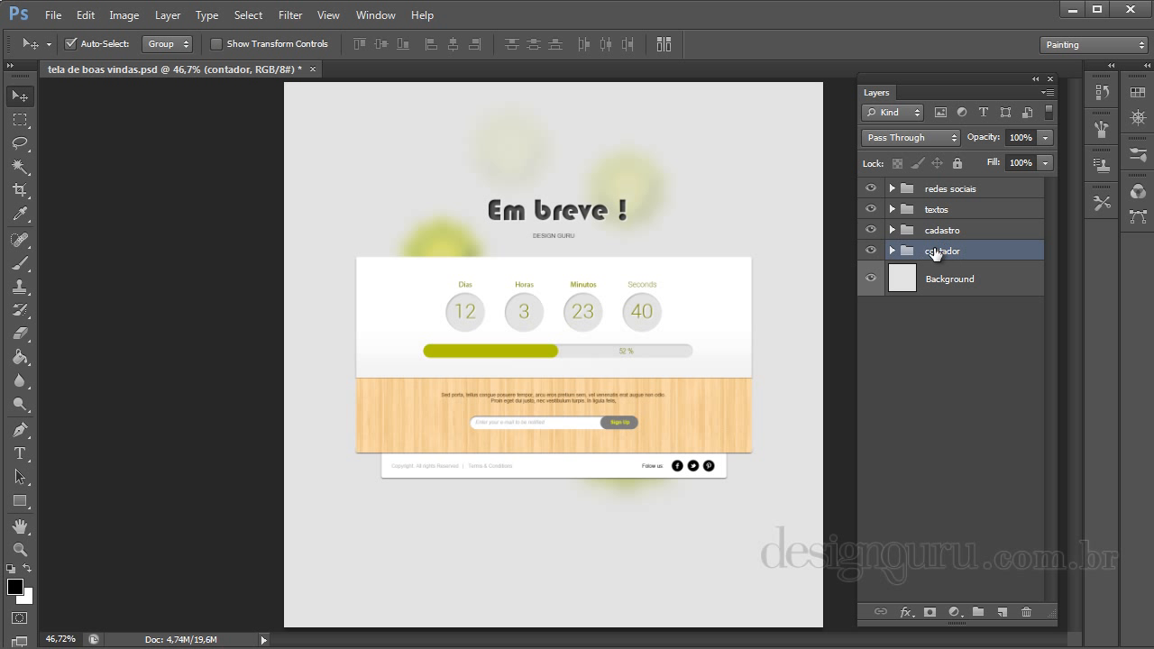
Ungroup the contador group and select only the Main Box layer
right_click(970, 254)
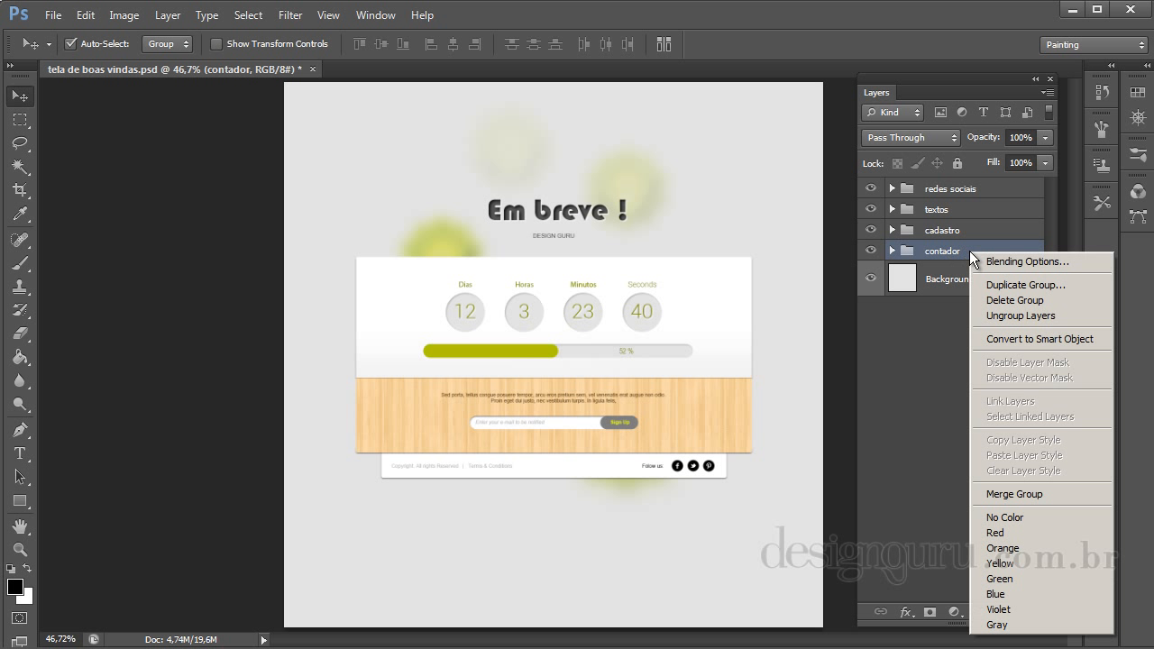
left_click(1065, 314)
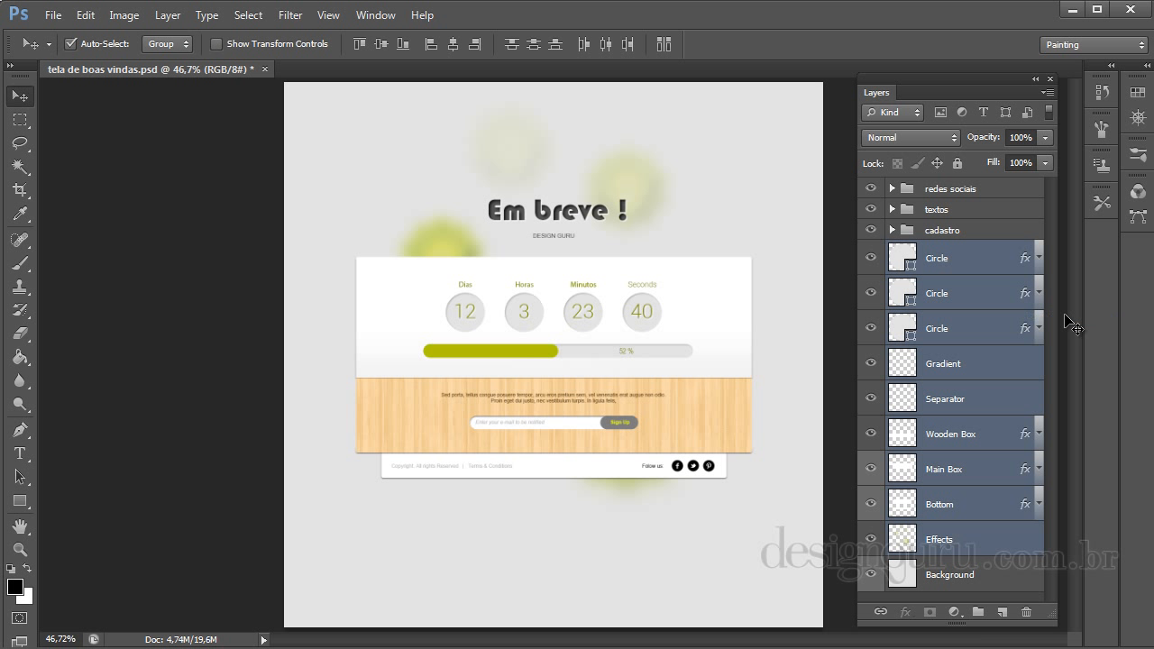
left_click(981, 465)
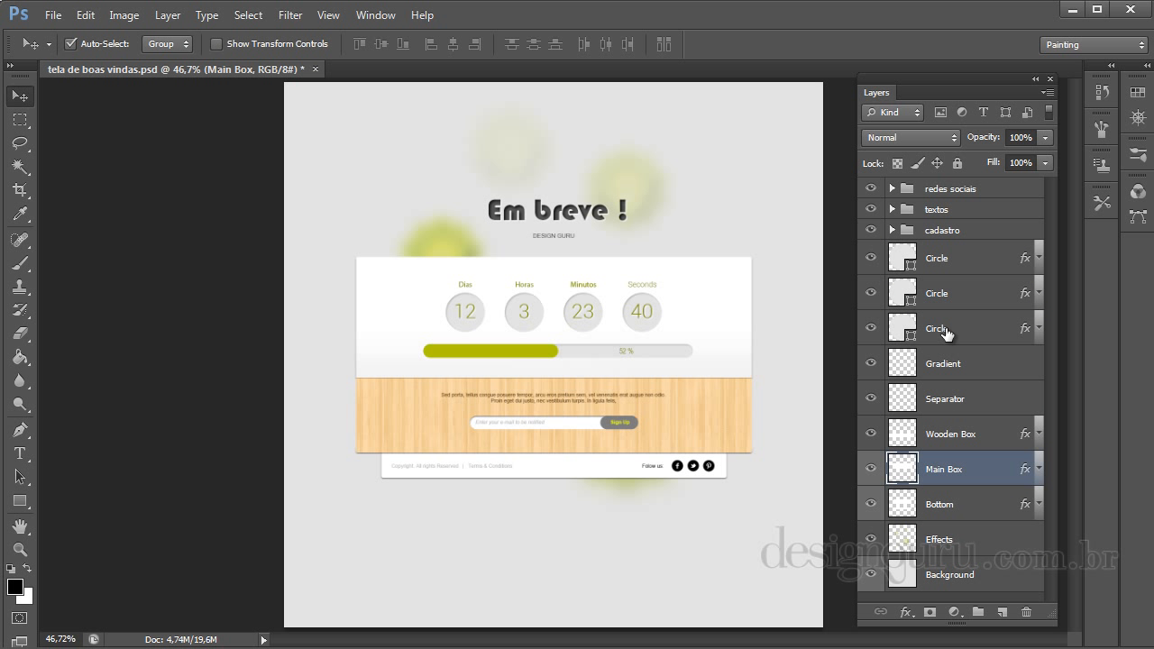